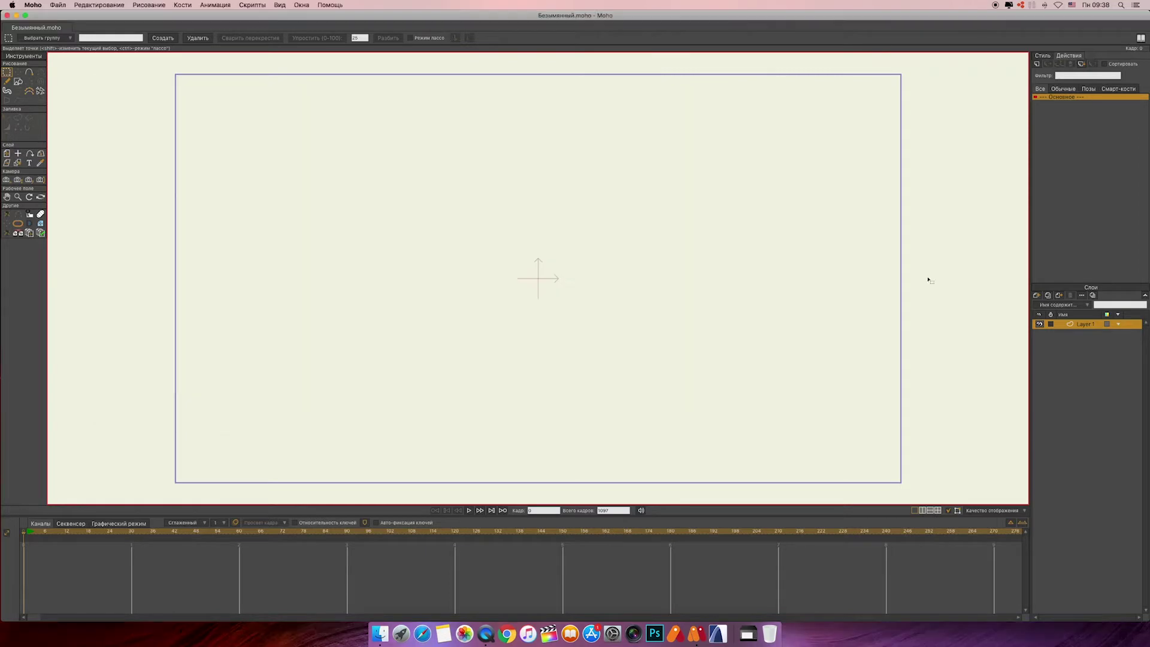
# - Add a second vector layer, and on the lower layer draw an orange filled rectangle covering the whole canvas
pyautogui.click(1037, 295)
pyautogui.click(1053, 304)
pyautogui.click(1079, 335)
pyautogui.click(18, 80)
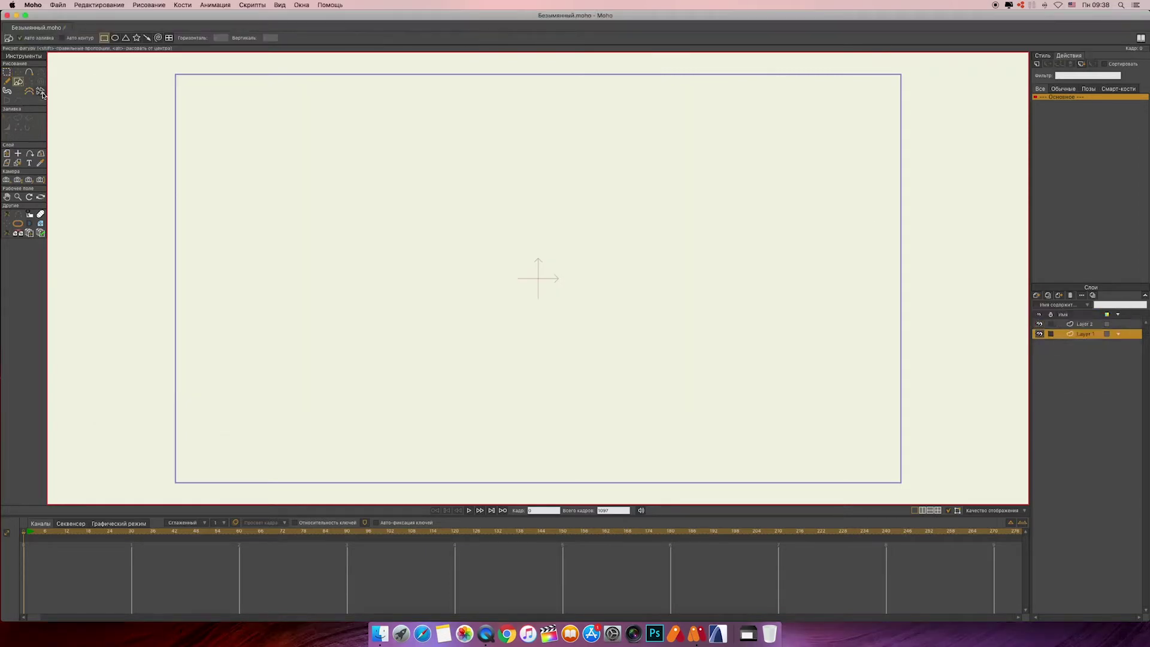
pyautogui.click(1043, 55)
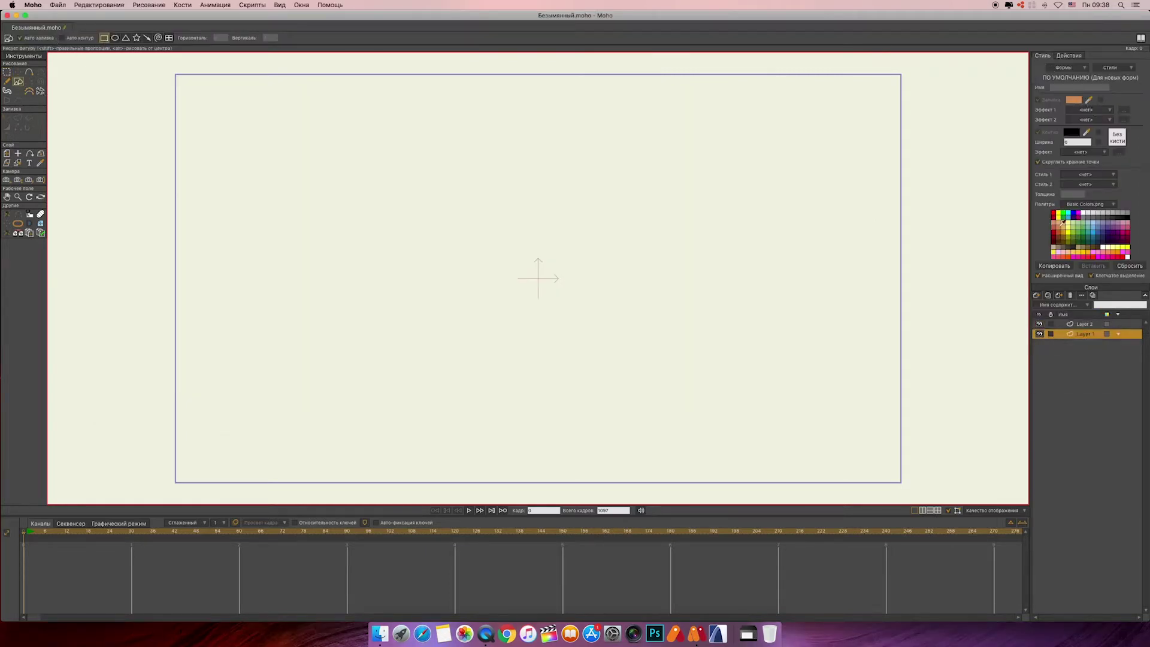
pyautogui.moveTo(160, 65)
pyautogui.mouseDown()
pyautogui.moveTo(593, 439)
pyautogui.moveTo(915, 494)
pyautogui.mouseUp()
# - Insert the black text DESIGN in the heavy condensed font on the upper layer and enlarge it around the canvas centre
pyautogui.click(1061, 326)
pyautogui.click(29, 163)
pyautogui.click(431, 268)
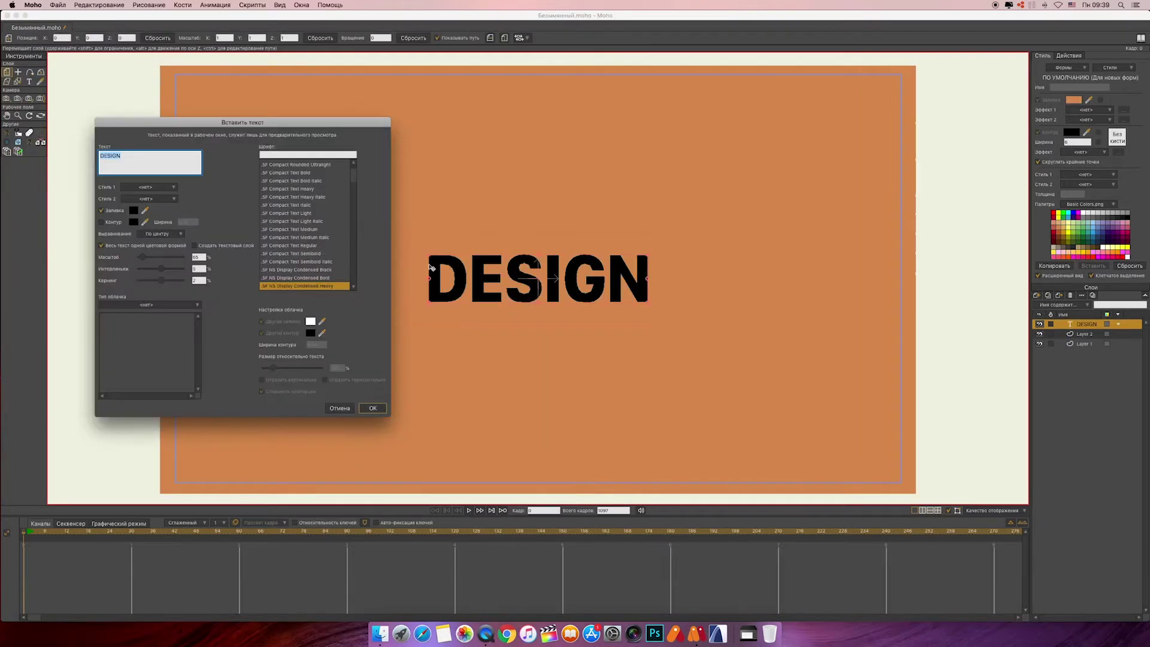
pyautogui.moveTo(342, 126); pyautogui.dragTo(335, 122)
pyautogui.click(366, 405)
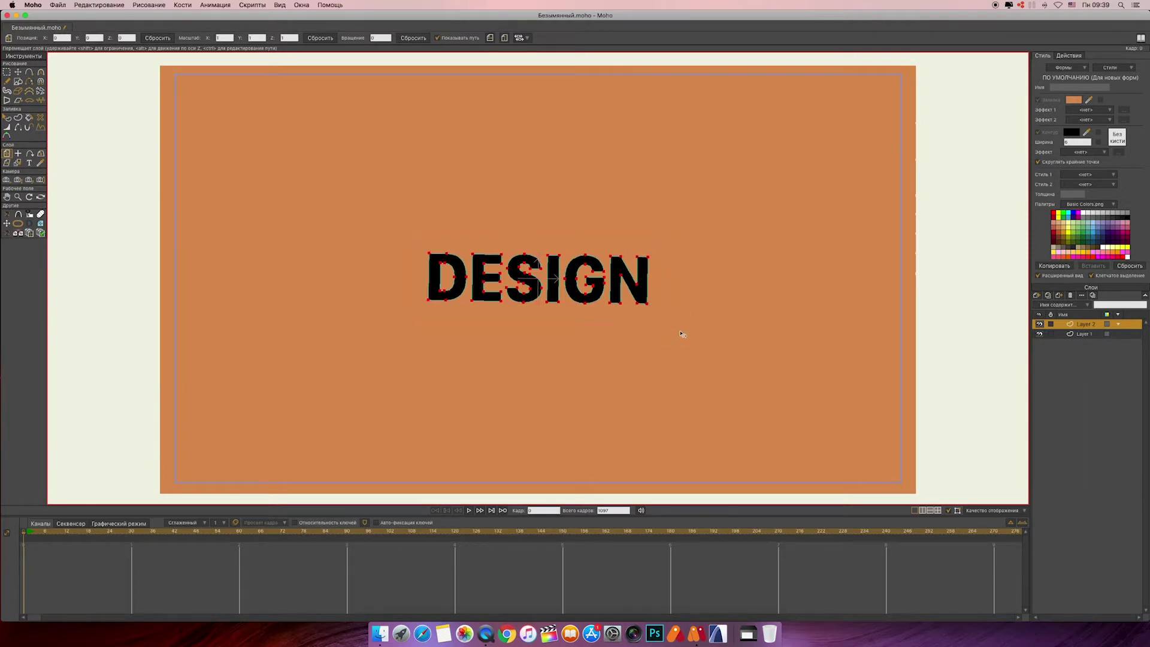
pyautogui.moveTo(672, 327); pyautogui.dragTo(893, 452)
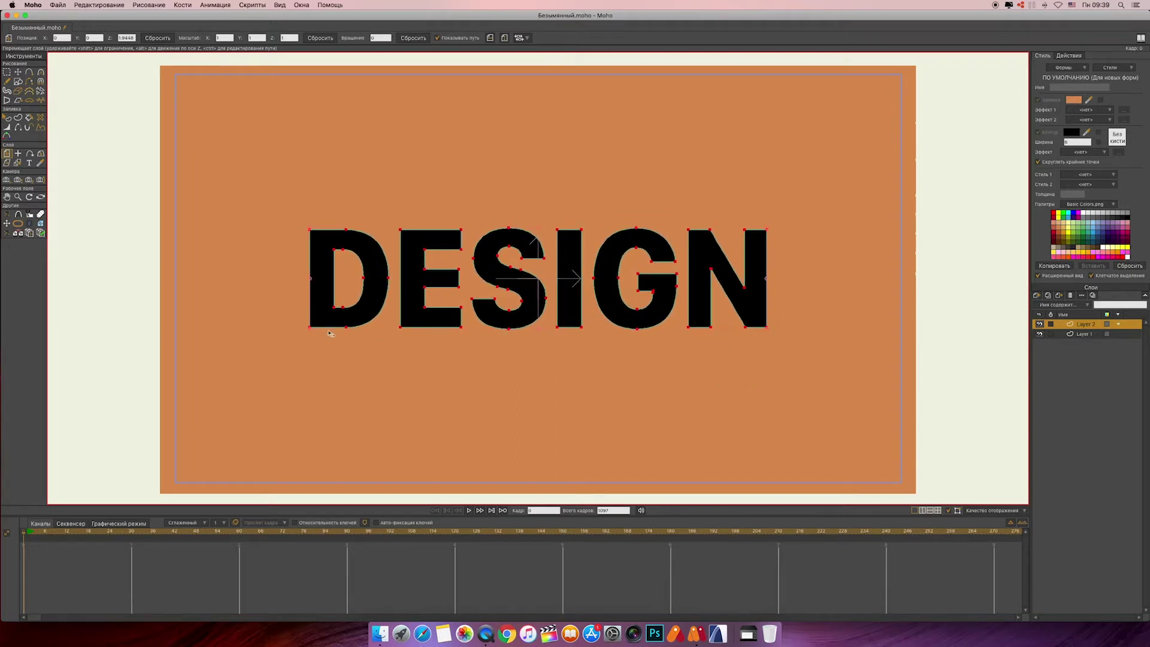
# - Split the left stems of the D and E by adding vertical lines from their inner corners to the outer outlines
pyautogui.scroll(5, 310, 314)
pyautogui.moveTo(361, 298); pyautogui.dragTo(557, 285)
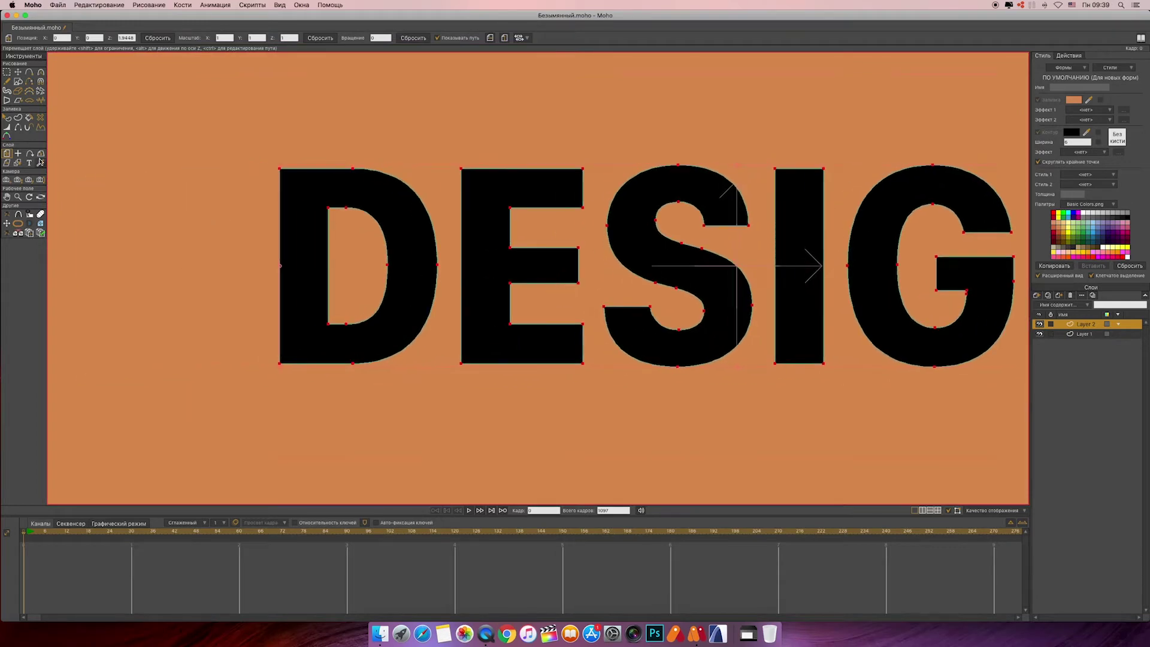
pyautogui.click(31, 73)
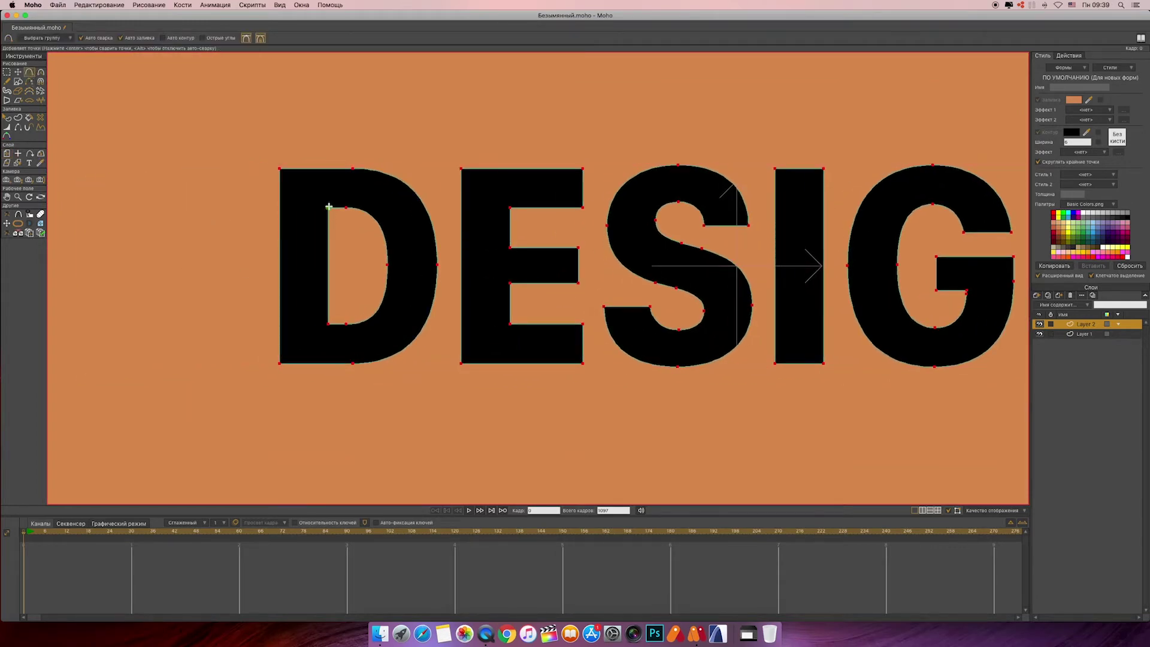
pyautogui.moveTo(329, 207); pyautogui.dragTo(328, 179)
pyautogui.moveTo(328, 324); pyautogui.dragTo(328, 363)
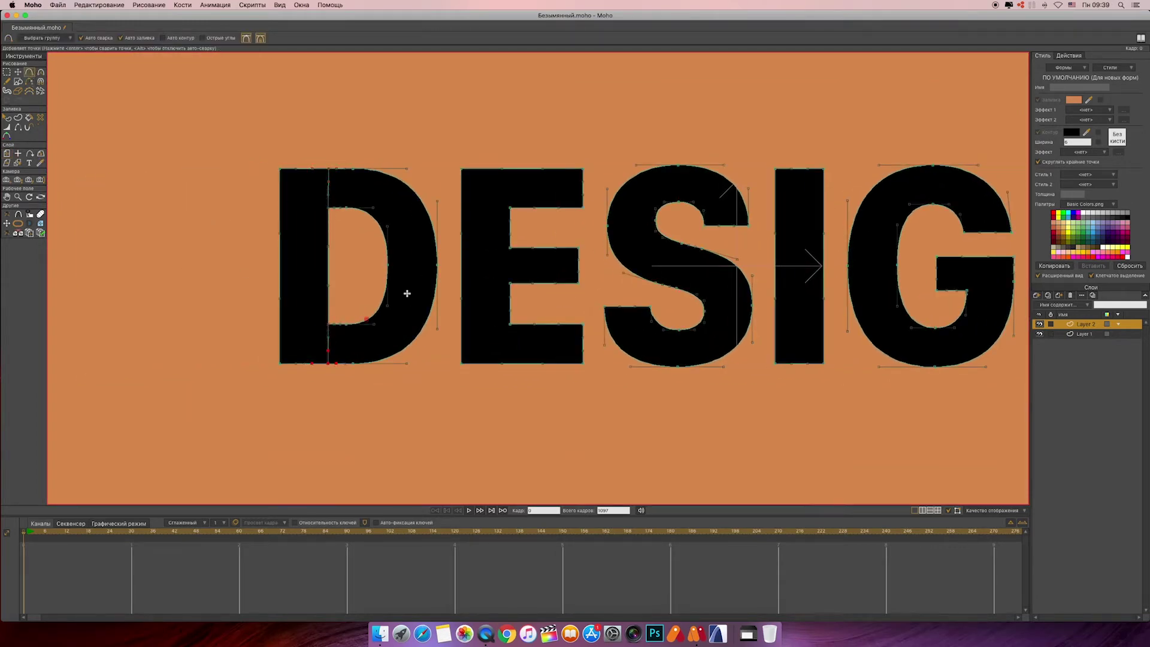
pyautogui.moveTo(511, 208); pyautogui.dragTo(510, 169)
pyautogui.moveTo(510, 282); pyautogui.dragTo(510, 364)
# - Add diagonal dividing lines across the S and I and vertical ones through the G and N, consulting the QuickTime reference video
pyautogui.hscroll(10, 656, 281)
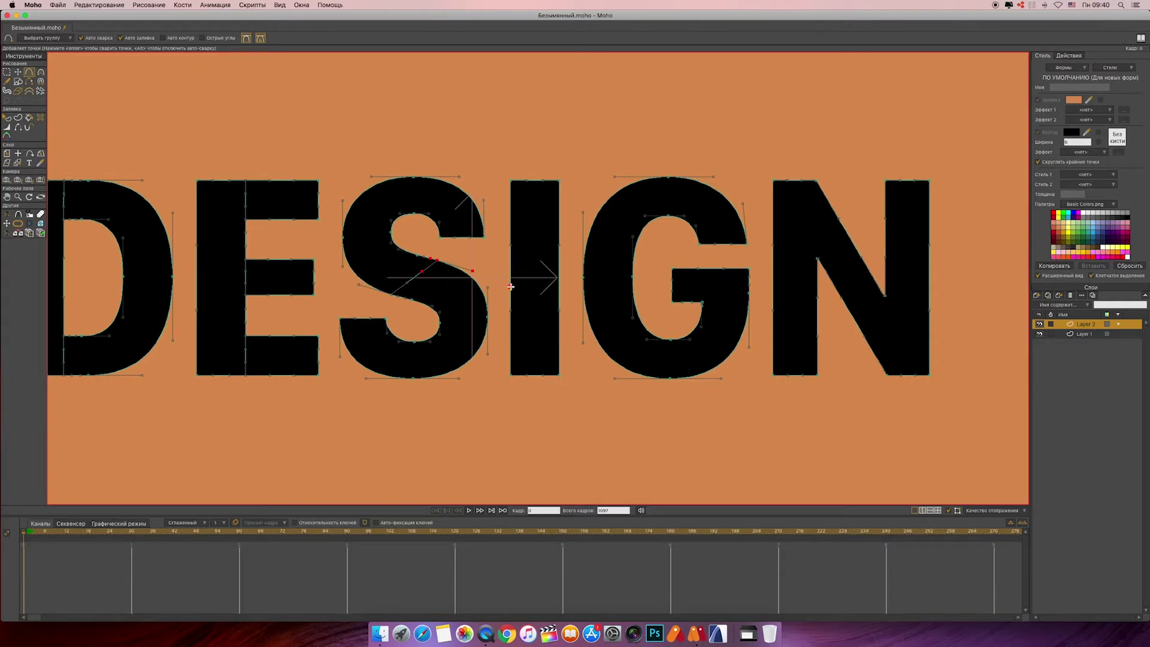
pyautogui.moveTo(512, 289); pyautogui.dragTo(558, 262)
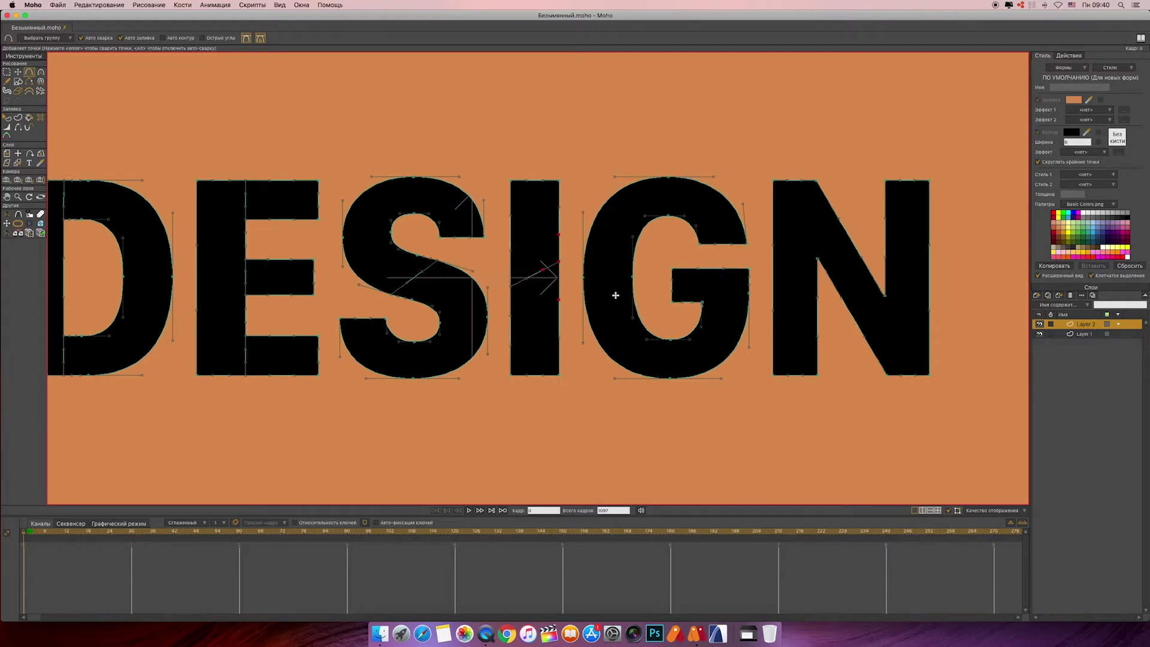
pyautogui.click(486, 633)
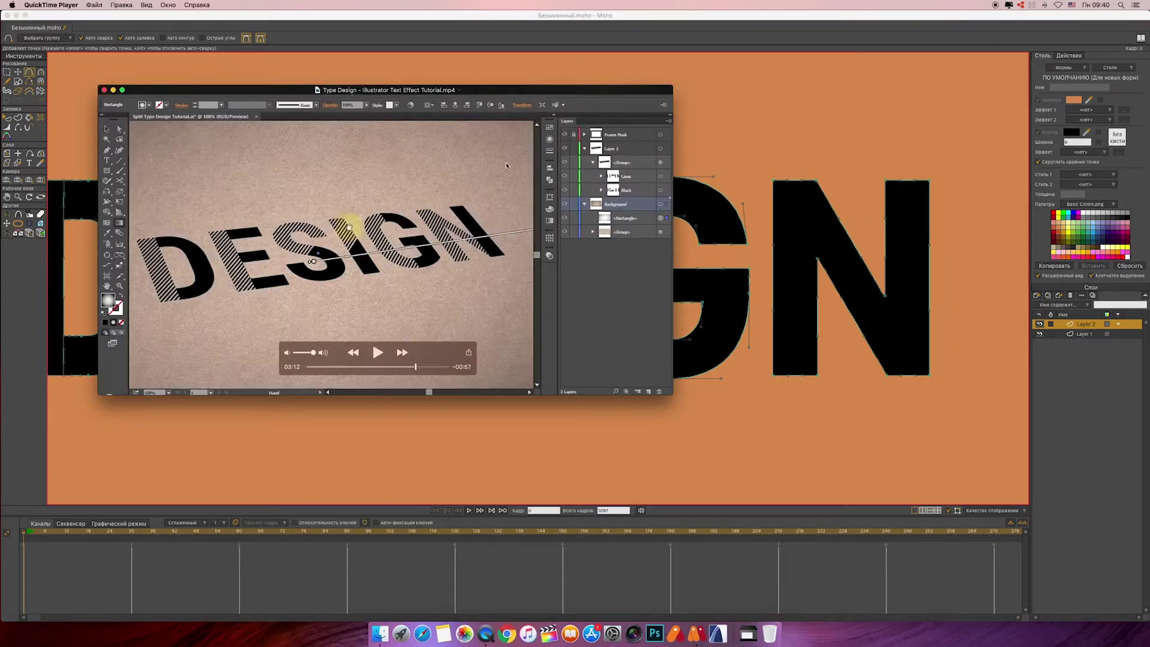
pyautogui.click(663, 17)
pyautogui.moveTo(669, 184); pyautogui.dragTo(670, 378)
pyautogui.moveTo(886, 296); pyautogui.dragTo(887, 375)
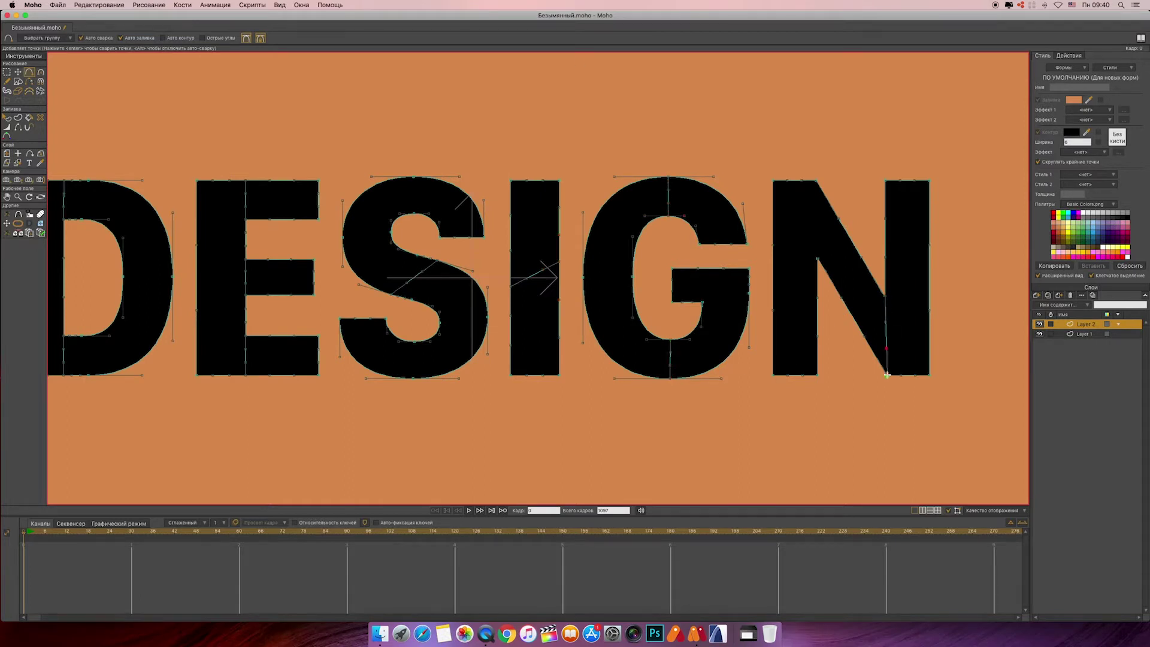
# - Create orange fill shapes over the separated left stems of the D and E
pyautogui.scroll(-5, 769, 447)
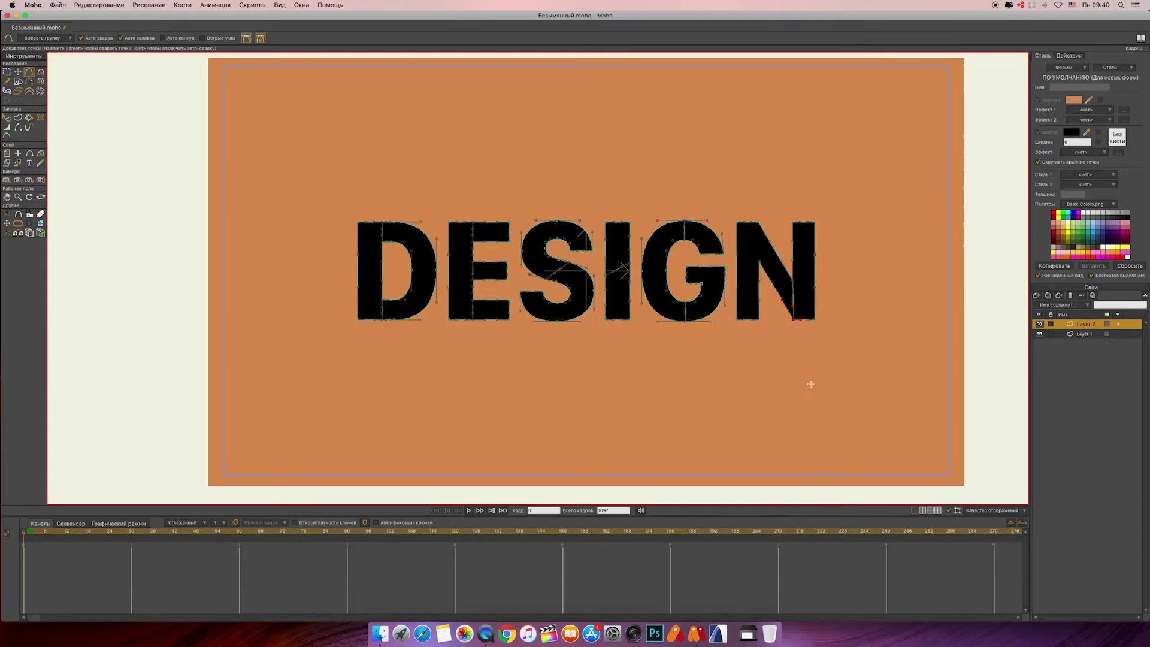
pyautogui.moveTo(241, 161); pyautogui.dragTo(236, 154)
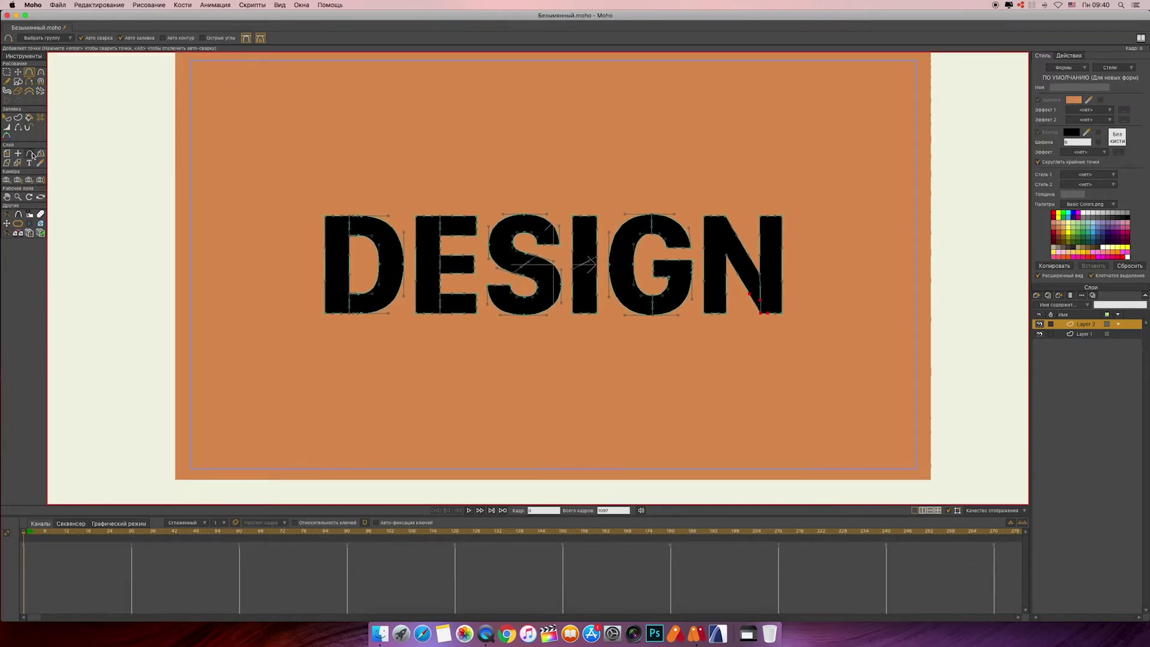
pyautogui.click(9, 75)
pyautogui.click(18, 118)
pyautogui.moveTo(311, 197); pyautogui.dragTo(352, 341)
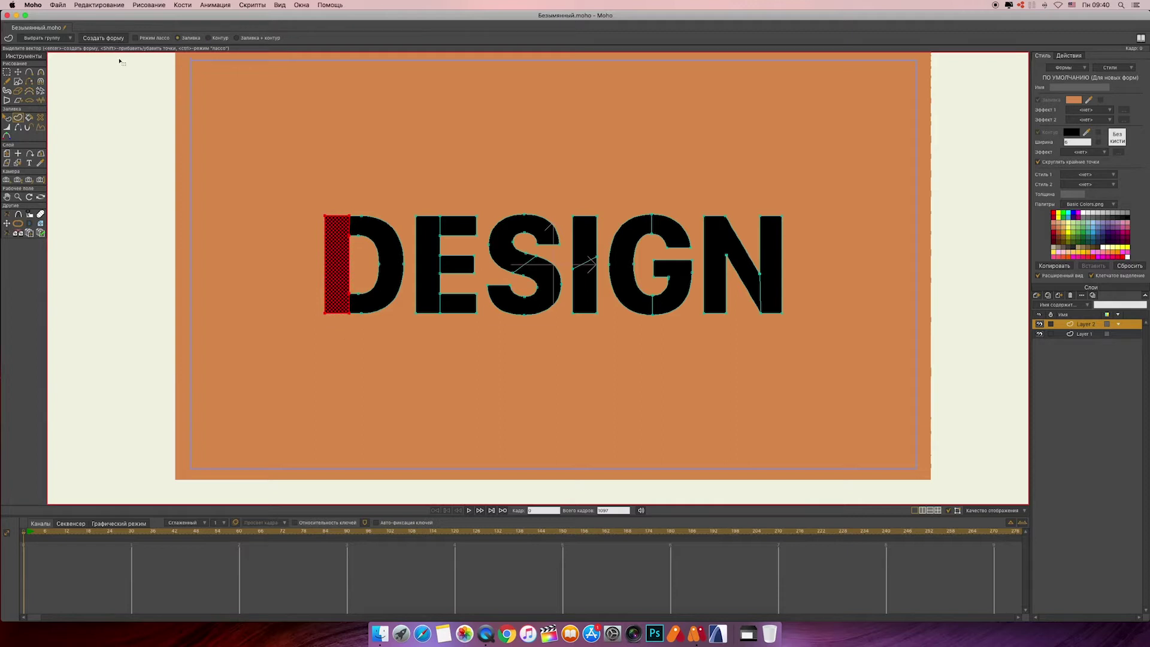
pyautogui.click(103, 37)
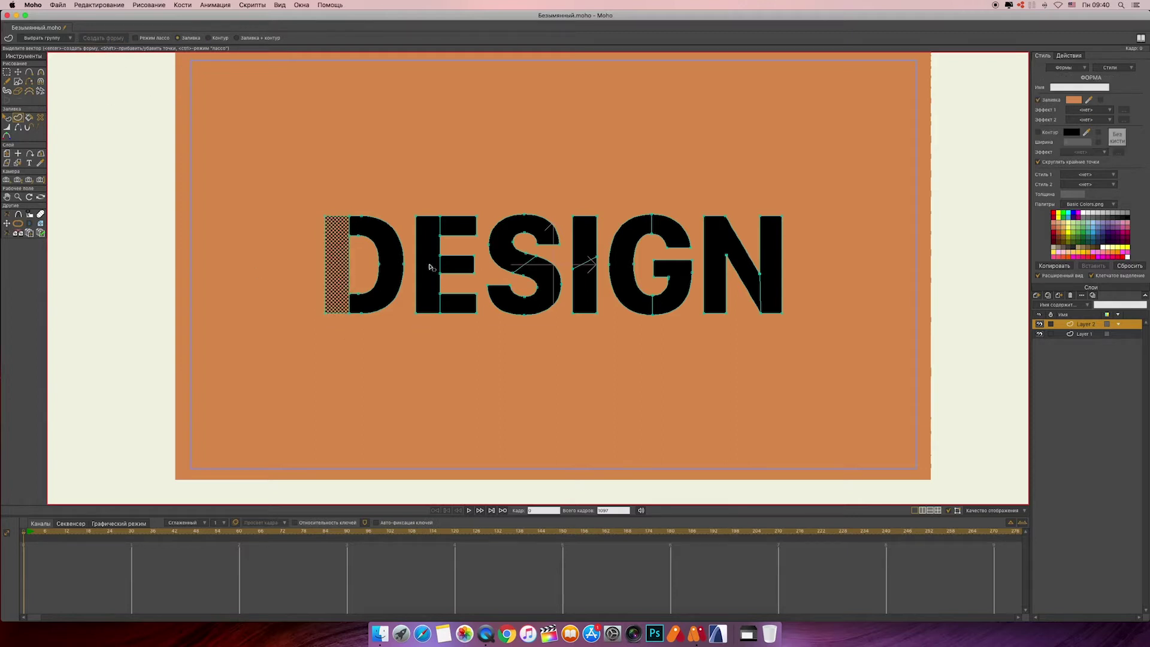
pyautogui.moveTo(411, 207); pyautogui.dragTo(442, 323)
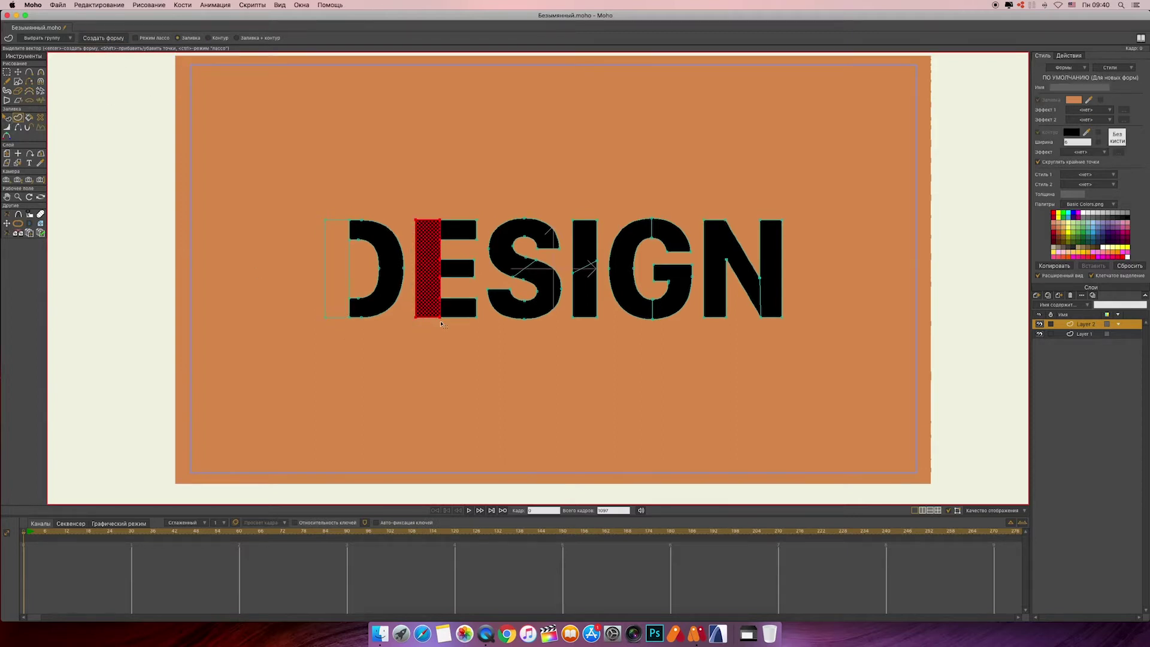
pyautogui.click(114, 39)
# - Create orange fill shapes over the upper parts of the S and I, the left half of the G and the N's left part
pyautogui.moveTo(481, 200); pyautogui.dragTo(658, 245)
pyautogui.click(103, 38)
pyautogui.click(118, 39)
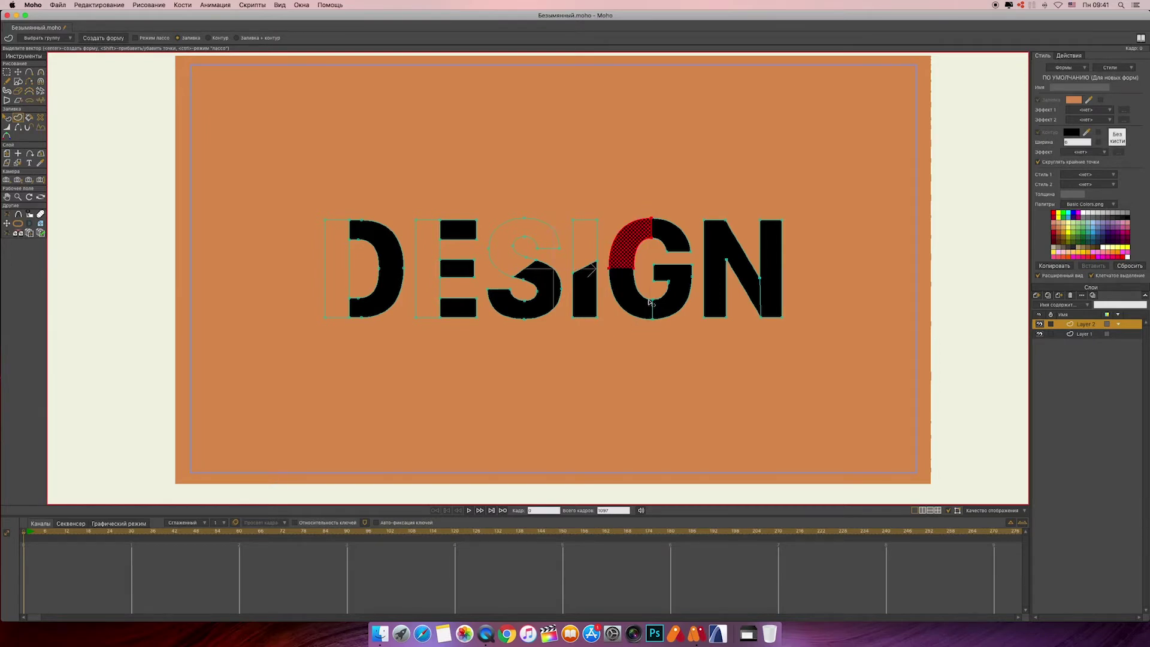
pyautogui.moveTo(646, 293); pyautogui.dragTo(660, 324)
pyautogui.click(107, 39)
pyautogui.moveTo(696, 211); pyautogui.dragTo(737, 343)
pyautogui.moveTo(746, 269); pyautogui.dragTo(766, 327)
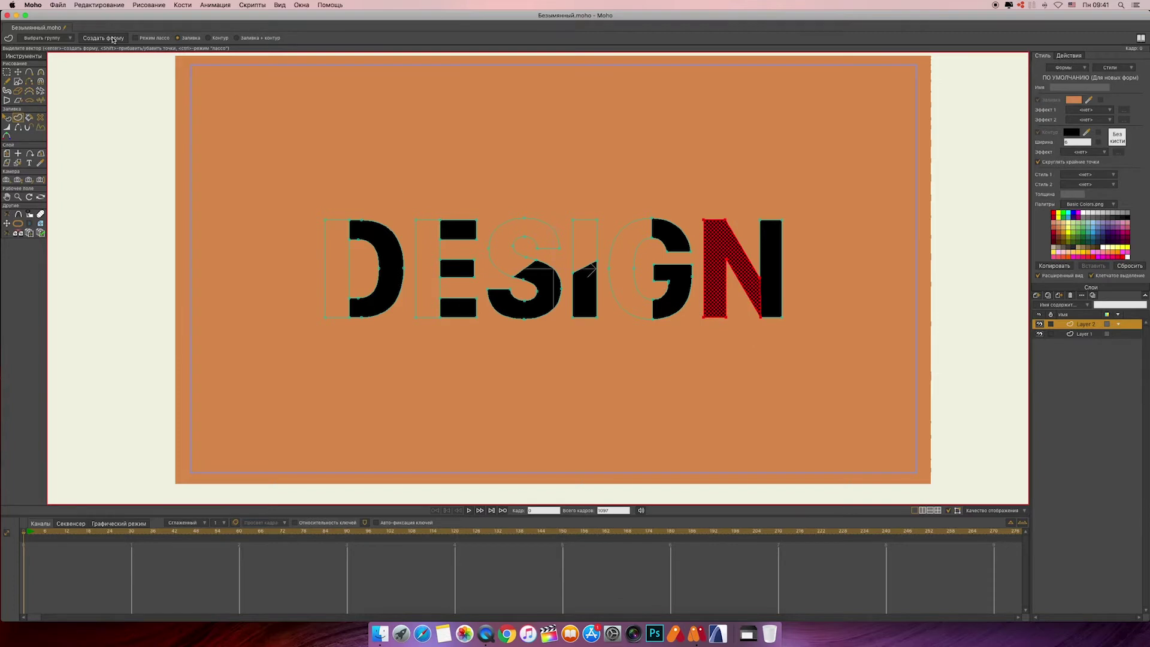
pyautogui.click(113, 39)
# - Add a new vector layer above the text and draw a tall vertical line to the left of the word
pyautogui.click(1037, 295)
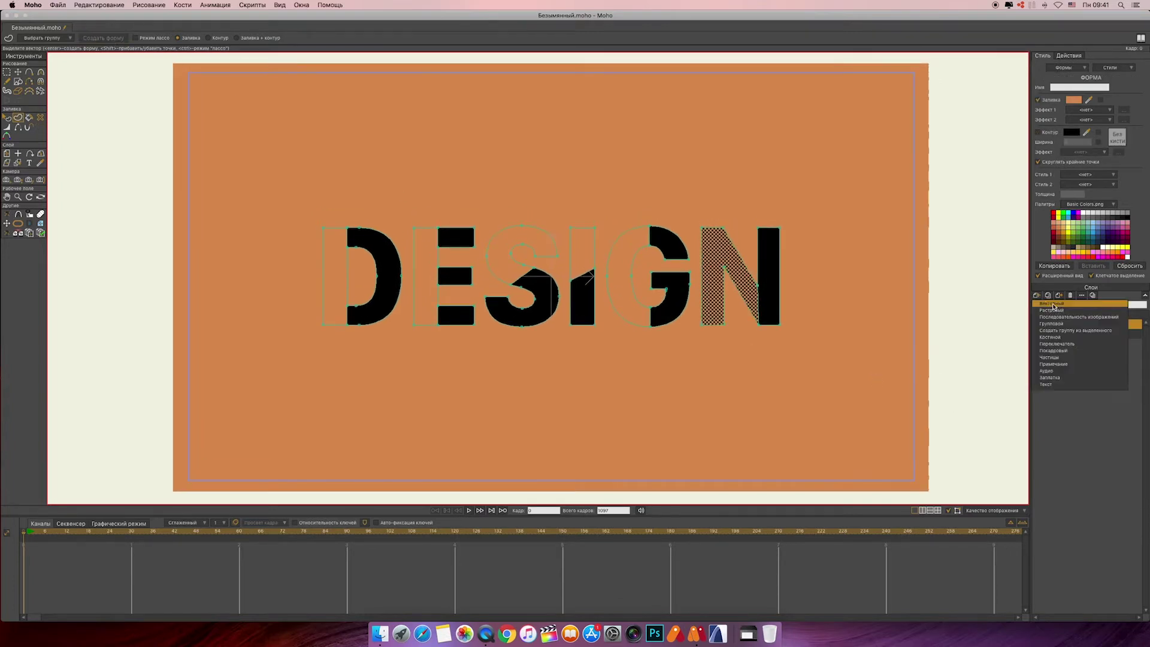
pyautogui.click(1063, 331)
pyautogui.press('Return')
pyautogui.press('a')
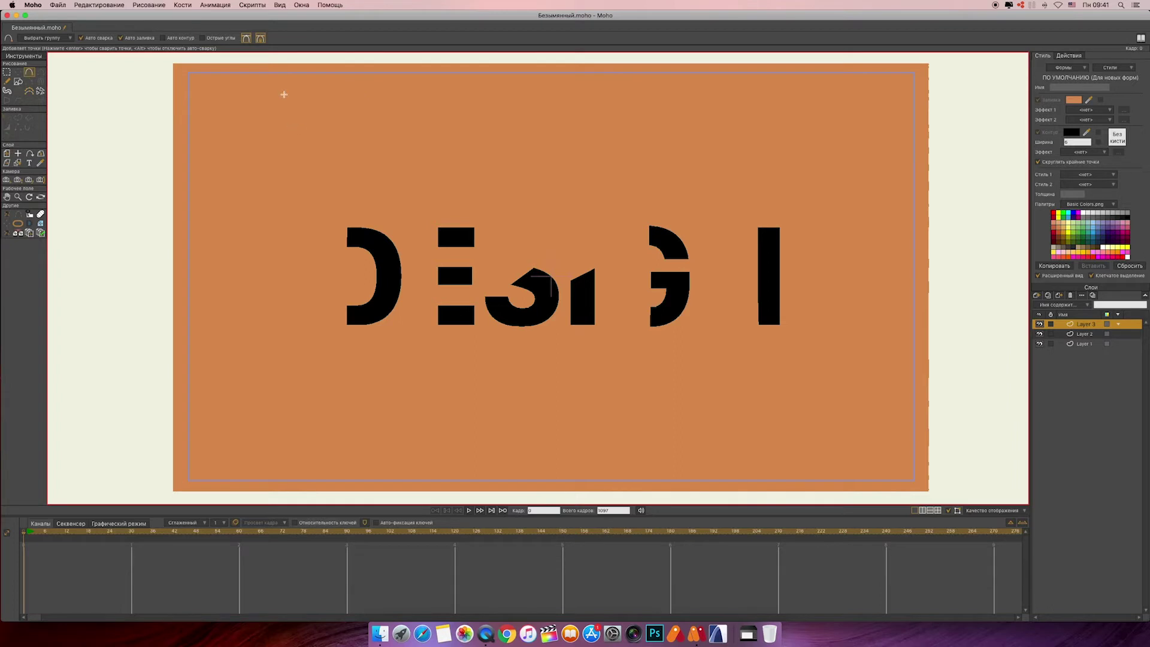
pyautogui.moveTo(282, 94); pyautogui.dragTo(279, 459)
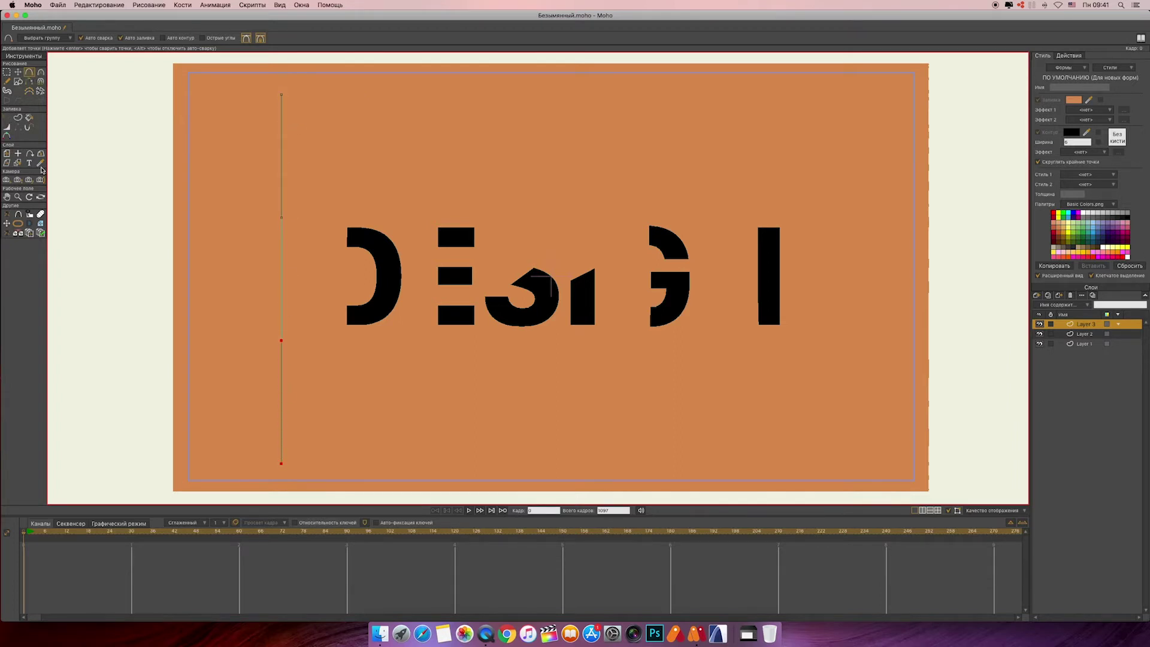
# - Place the layer's origin at the middle of the line and create a black stroke-only shape from it
pyautogui.press('o')
pyautogui.click(282, 277)
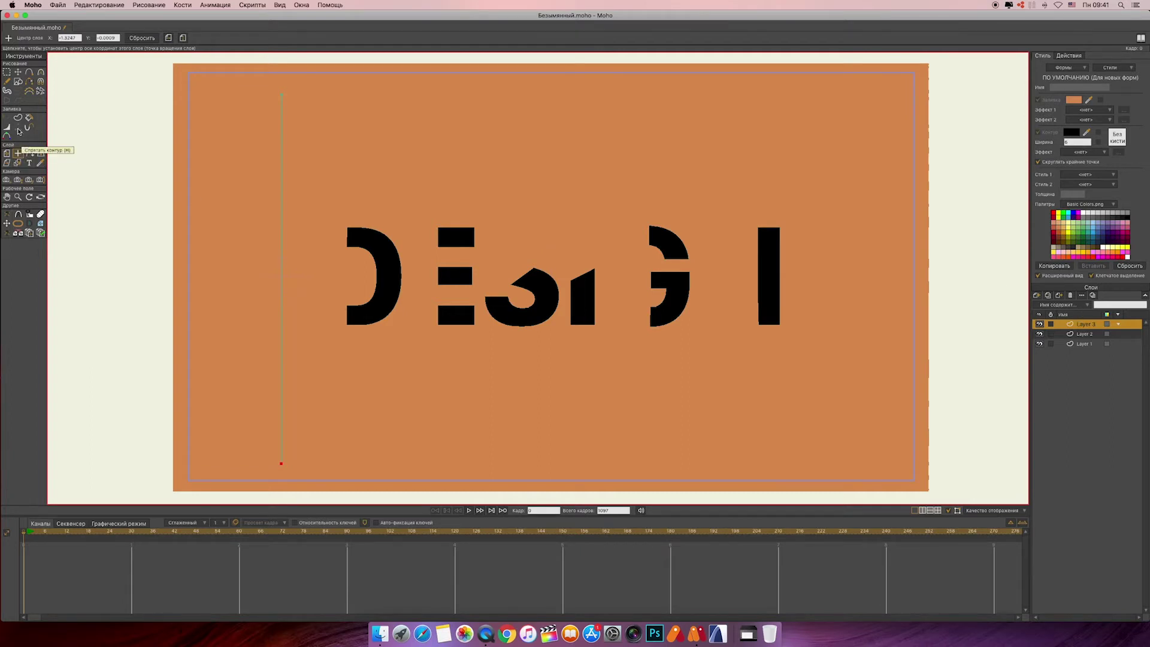
pyautogui.click(18, 118)
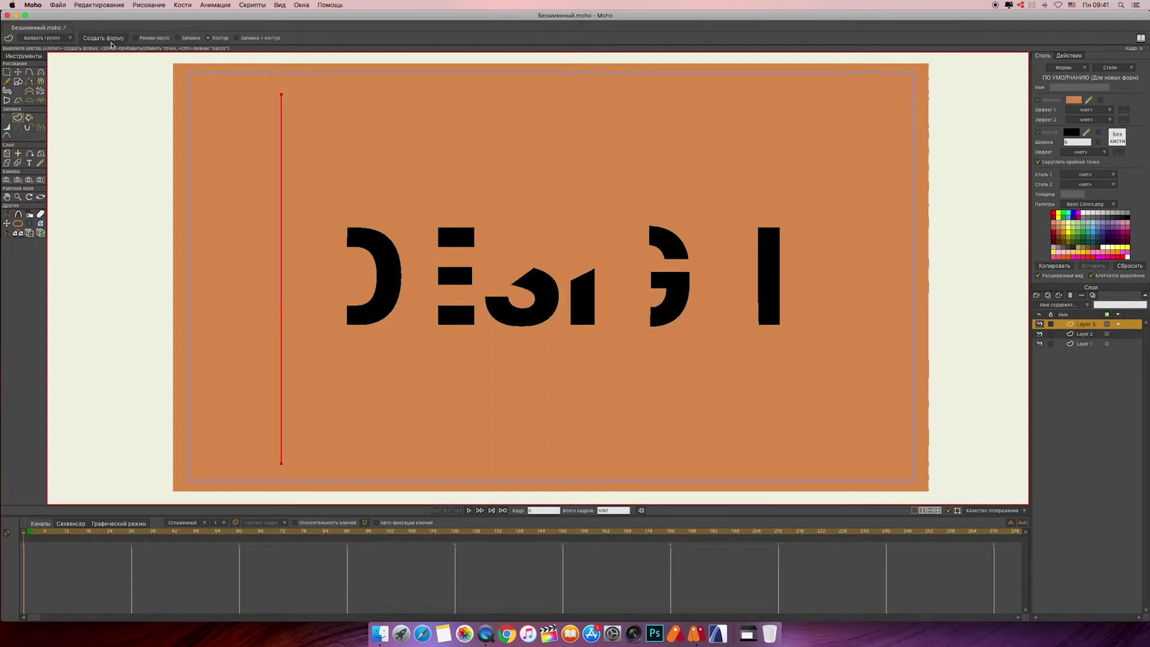
pyautogui.click(111, 38)
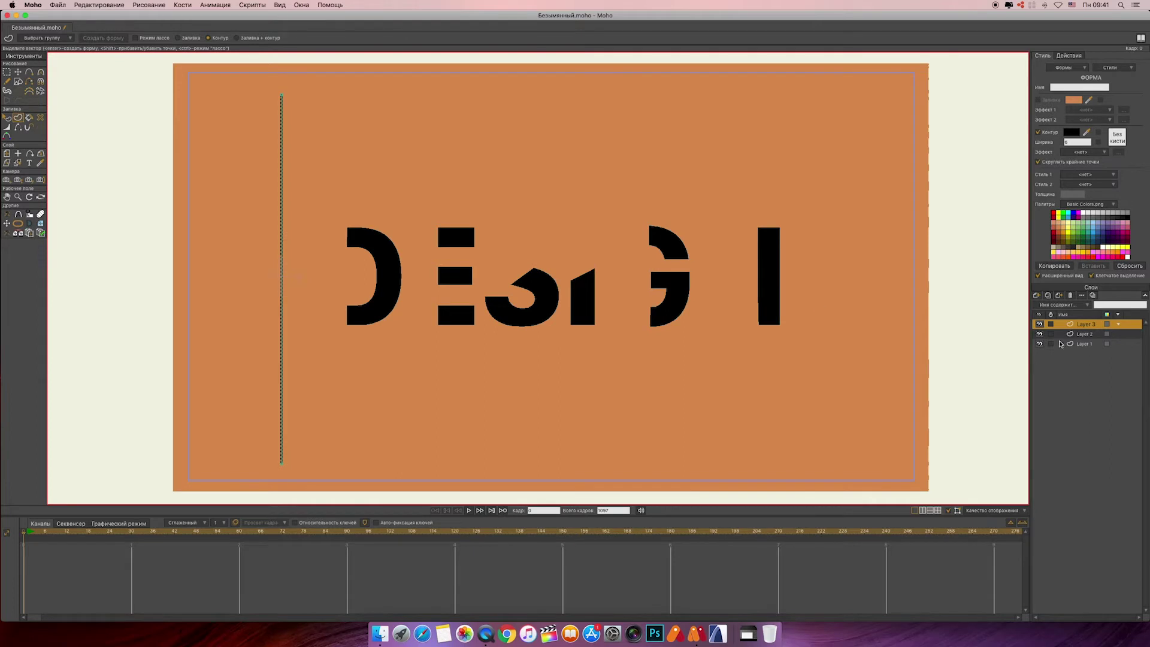
# - Make 60 reference copies of the line layer without timeline offset, using a random X offset with minimum and maximum 0.05
pyautogui.click(29, 233)
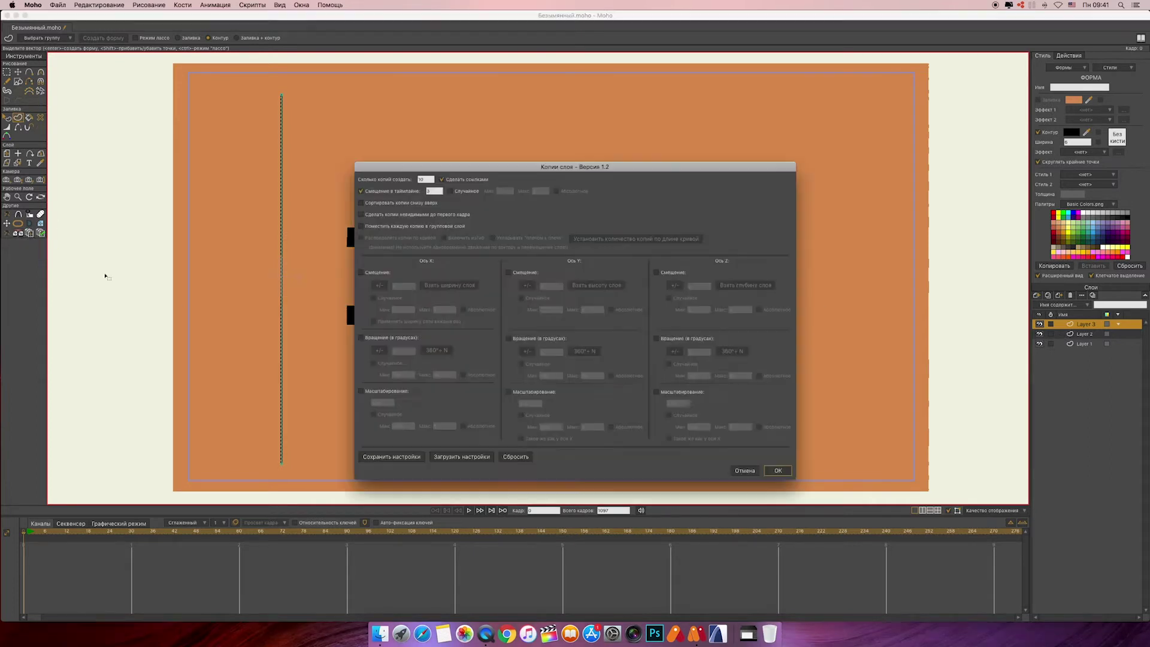
pyautogui.click(361, 190)
pyautogui.click(361, 272)
pyautogui.click(373, 297)
pyautogui.click(395, 309)
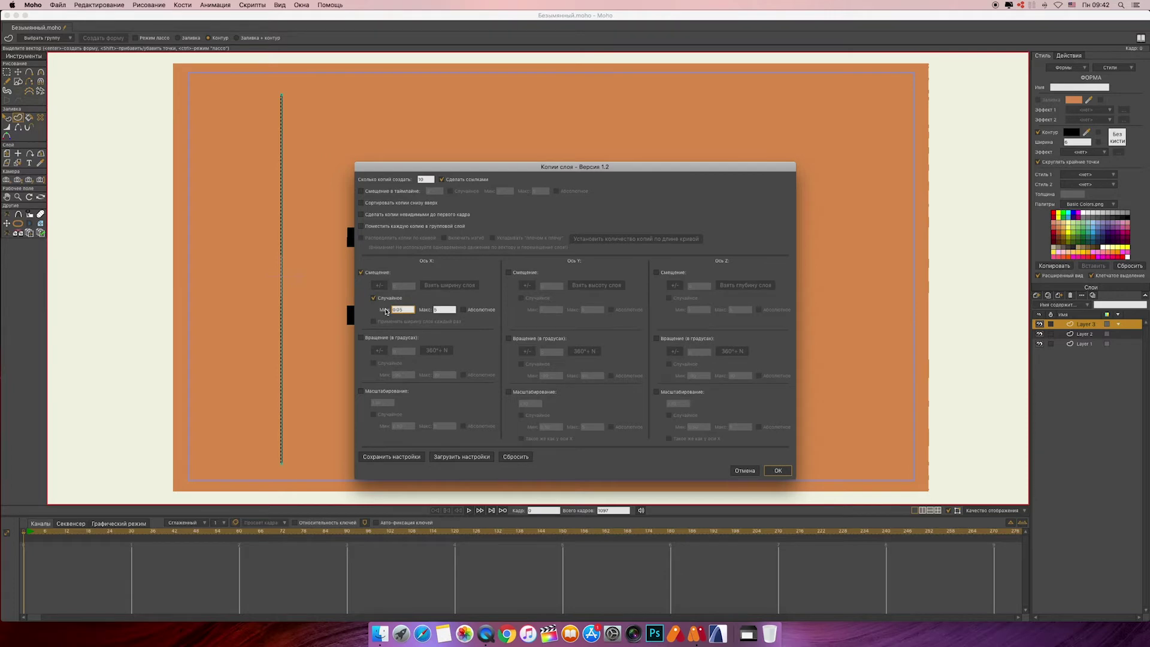
pyautogui.press('Tab')
pyautogui.click(778, 471)
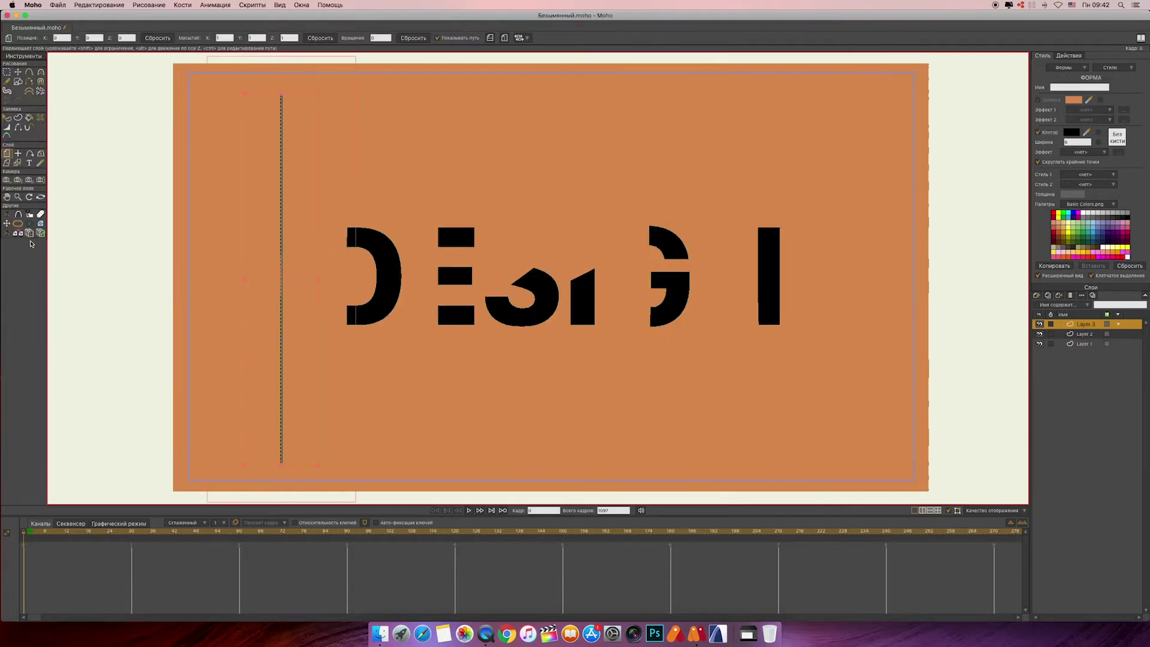
pyautogui.click(30, 234)
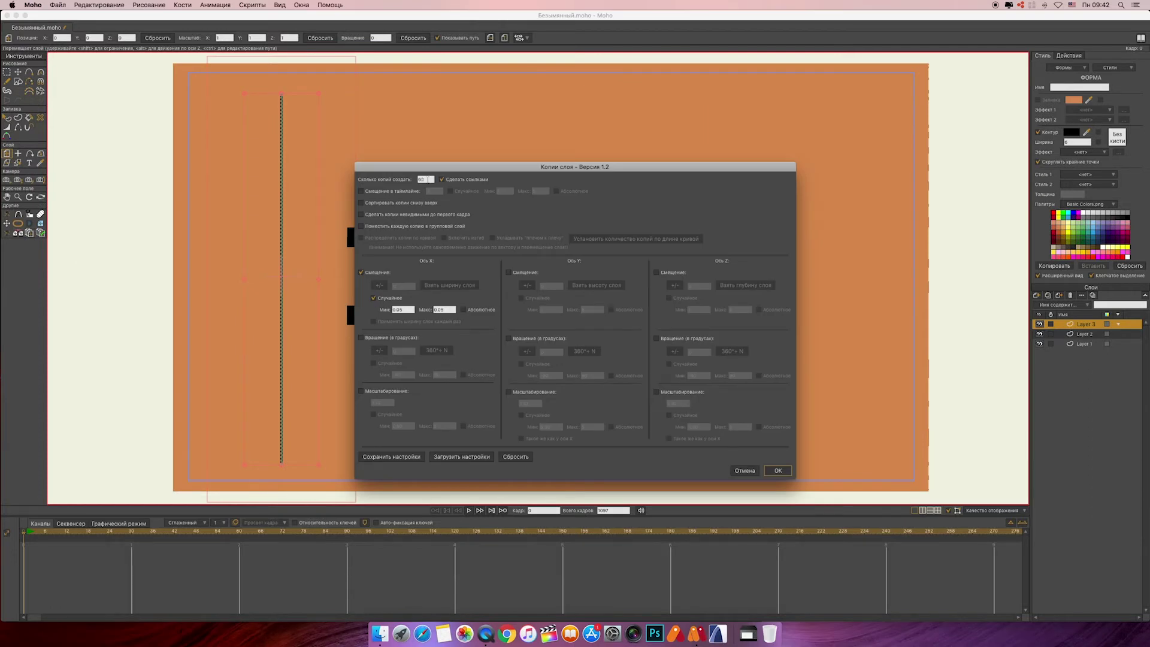
pyautogui.click(779, 470)
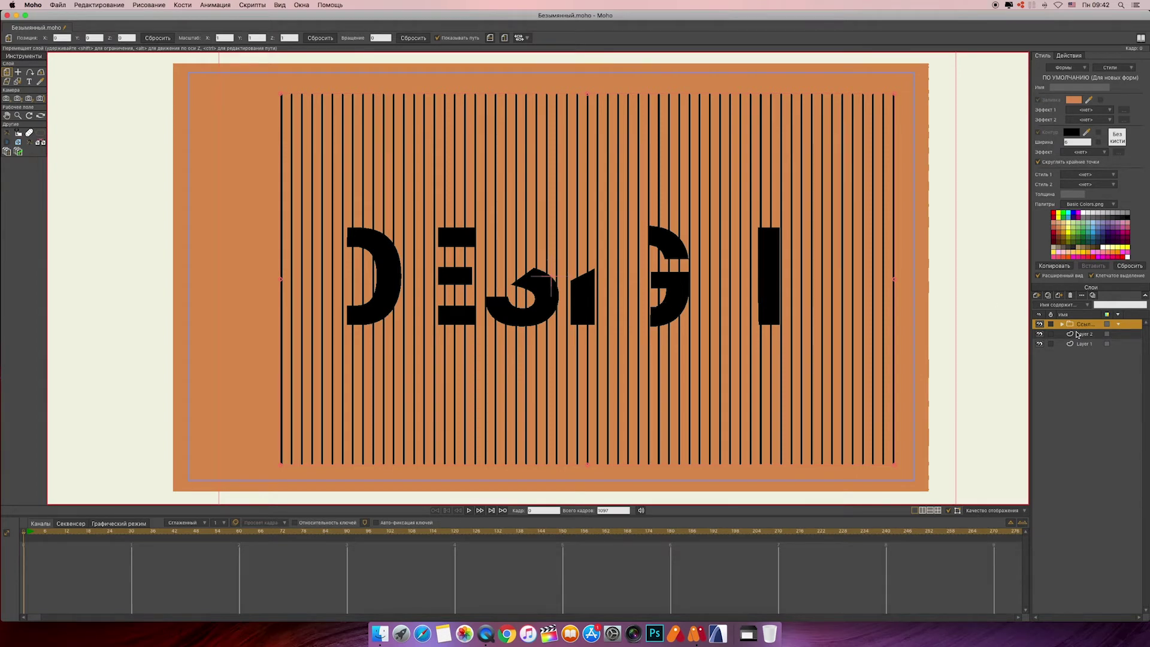
# - Group the line copies and the text layer together in a new group layer
pyautogui.keyDown('shift'); pyautogui.click(1071, 335); pyautogui.keyUp('shift')
pyautogui.rightClick(1073, 327)
pyautogui.click(1096, 372)
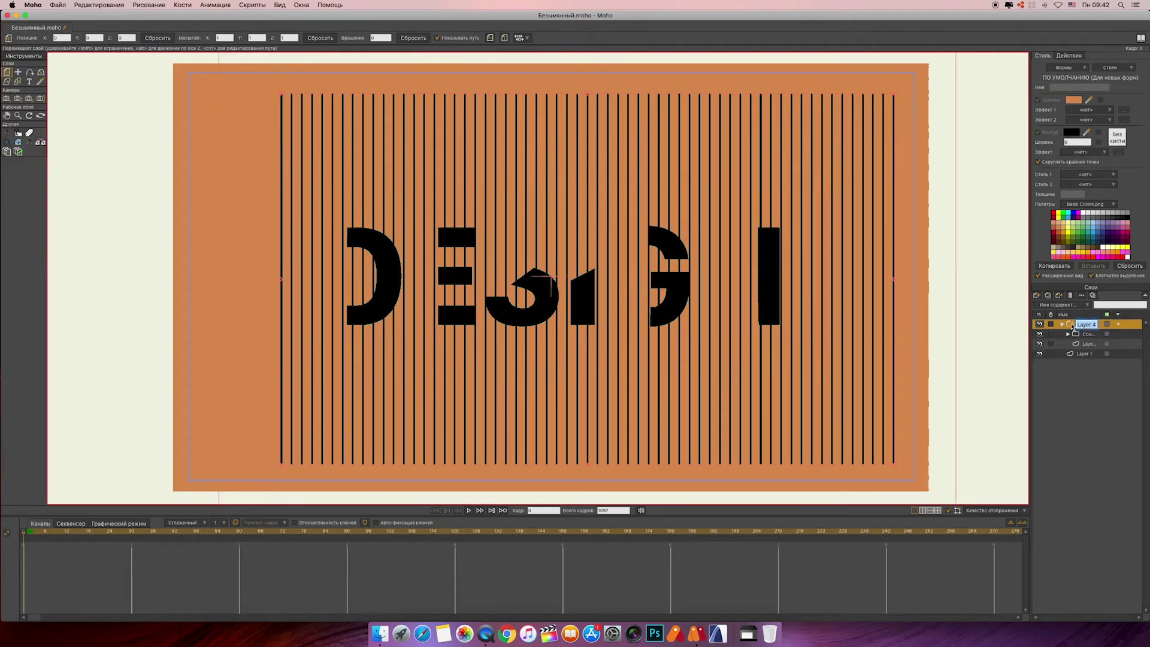
# - Turn on masking in the new group's layer settings so the stripes are clipped to the word's shape
pyautogui.click(1070, 326)
pyautogui.doubleClick(1072, 326)
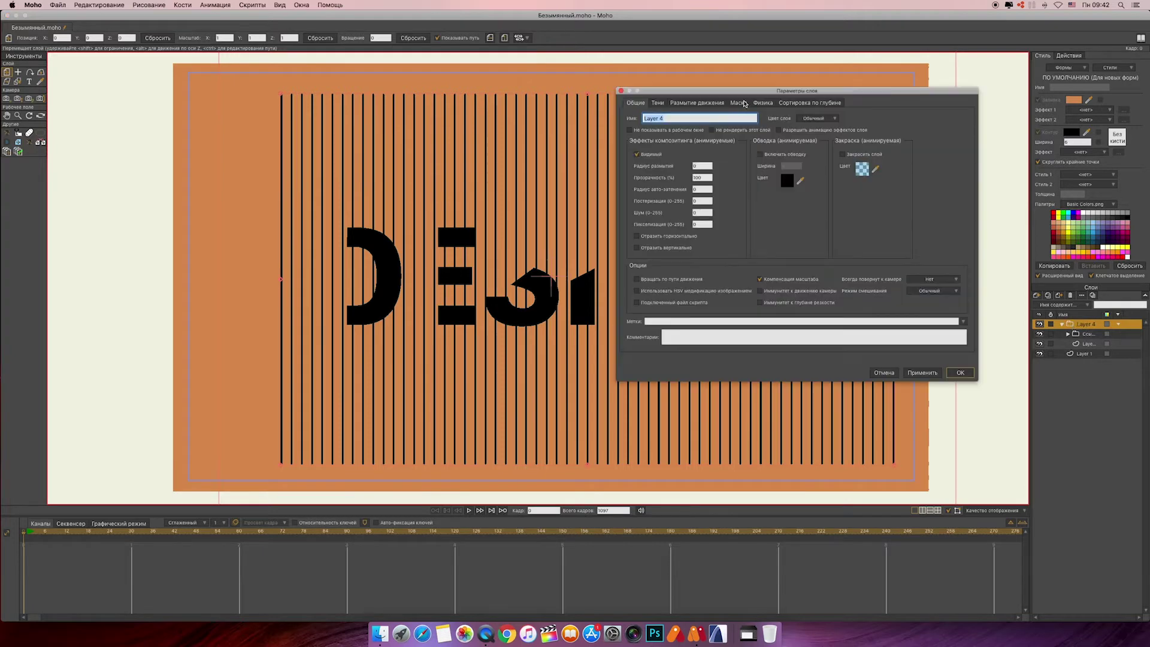
pyautogui.click(739, 104)
pyautogui.click(737, 173)
pyautogui.click(922, 373)
pyautogui.click(961, 373)
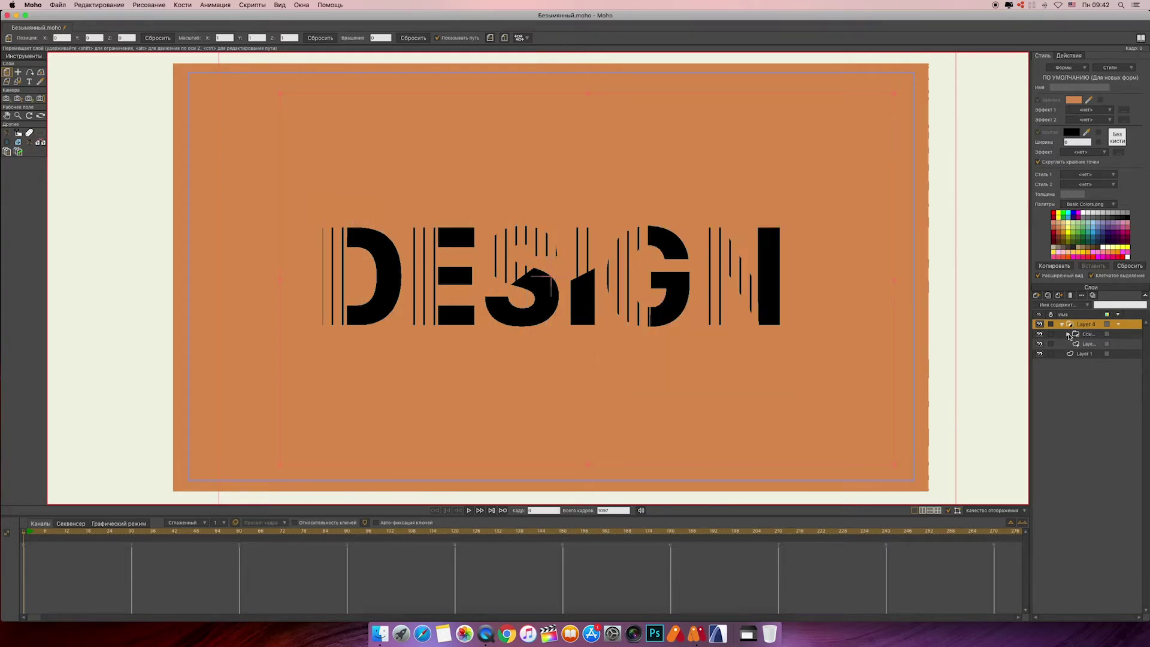
# - Rotate the source line layer about 39° clockwise to slant all the stripes, and bring up the QuickTime reference video for comparison
pyautogui.click(1068, 334)
pyautogui.click(1085, 344)
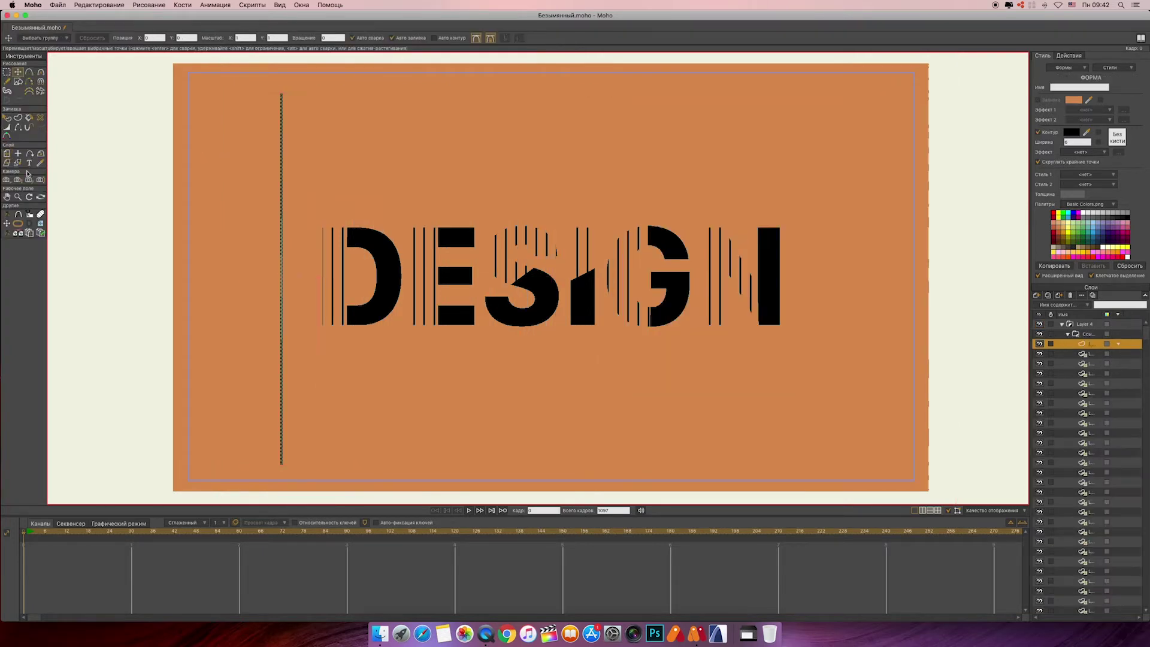
pyautogui.press('m')
pyautogui.moveTo(323, 96); pyautogui.dragTo(416, 172)
pyautogui.click(486, 629)
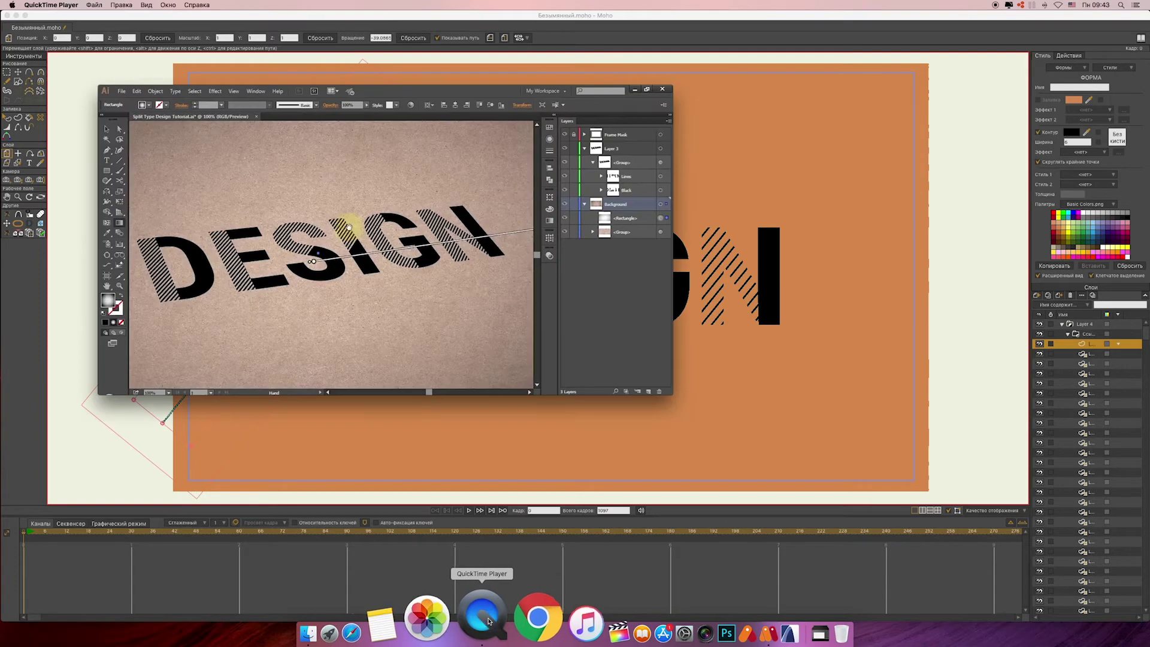
# - Rotate the source line layer further clockwise for a flatter stripe slant, and reposition the stripes to cover the whole word
pyautogui.click(347, 449)
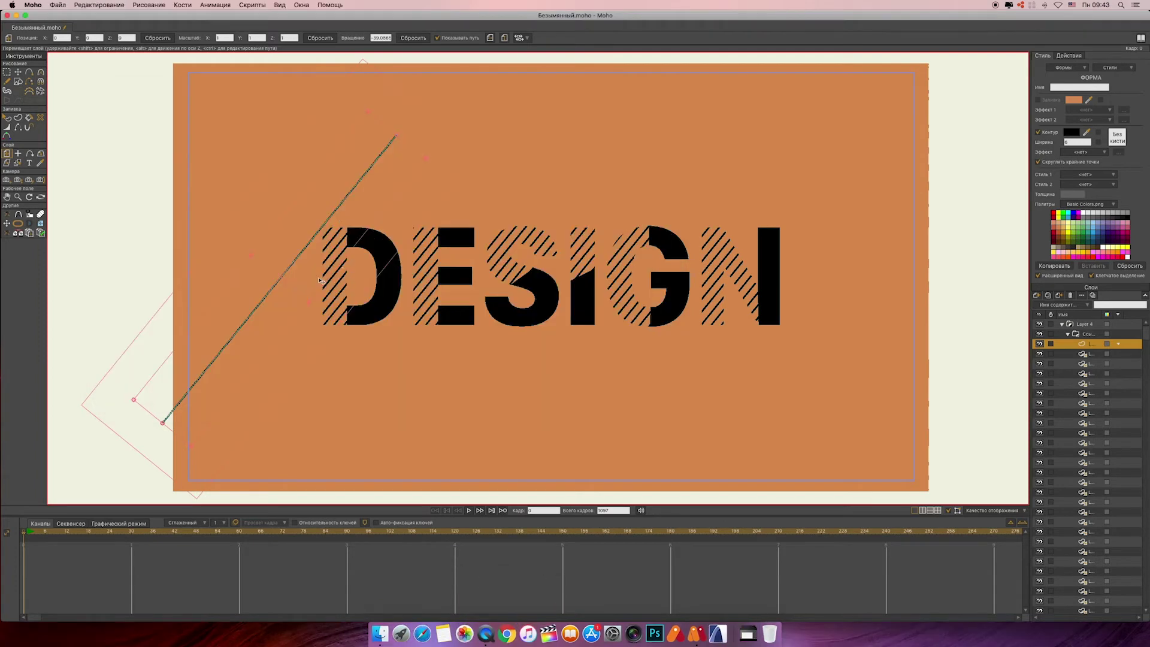
pyautogui.moveTo(441, 162); pyautogui.dragTo(499, 246)
pyautogui.click(1081, 334)
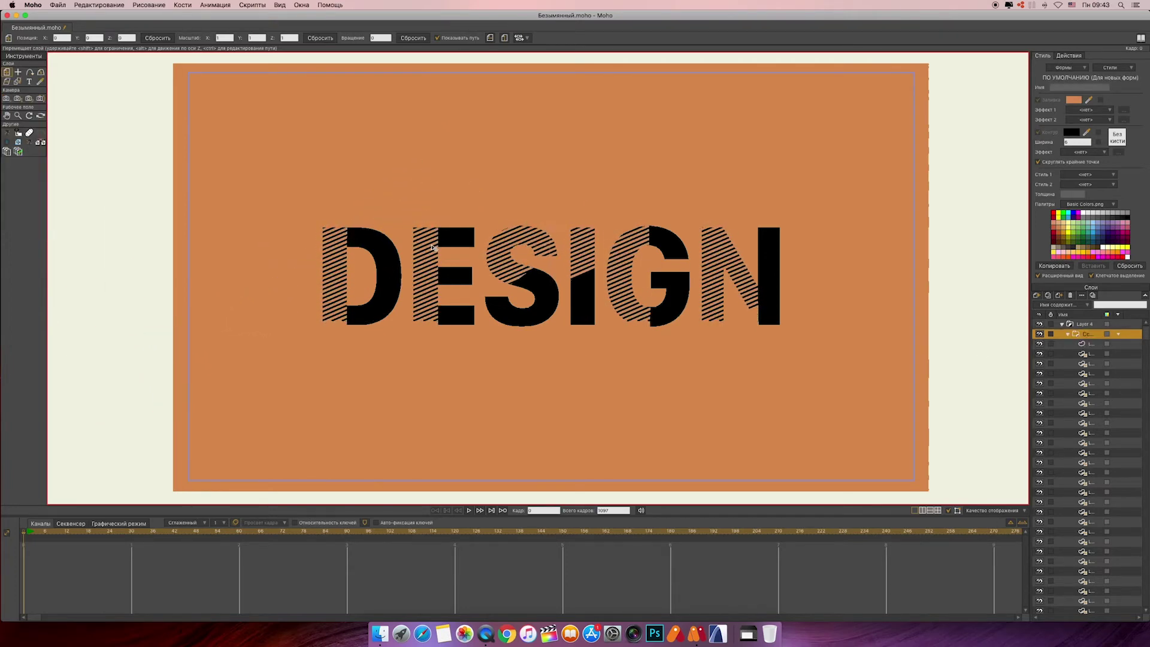
pyautogui.moveTo(432, 263); pyautogui.dragTo(432, 260)
pyautogui.click(1073, 346)
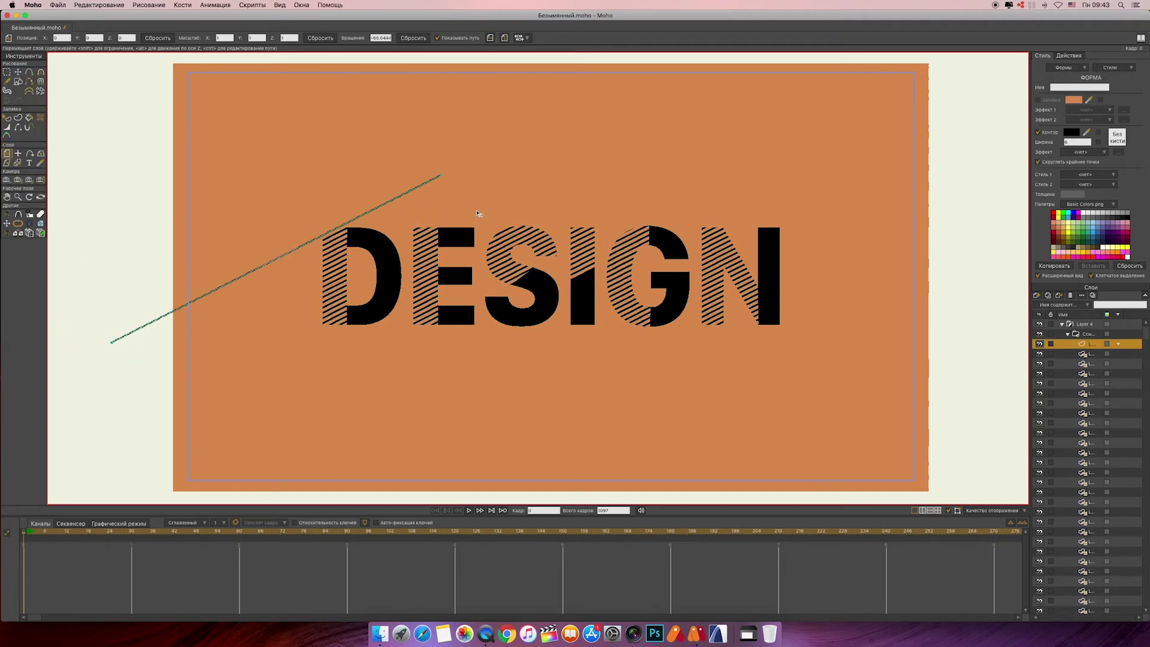
pyautogui.click(542, 302)
pyautogui.moveTo(541, 299); pyautogui.dragTo(541, 298)
# - Duplicate the text layer inside the masked group and move one copy out of the group, directly below it
pyautogui.click(1067, 333)
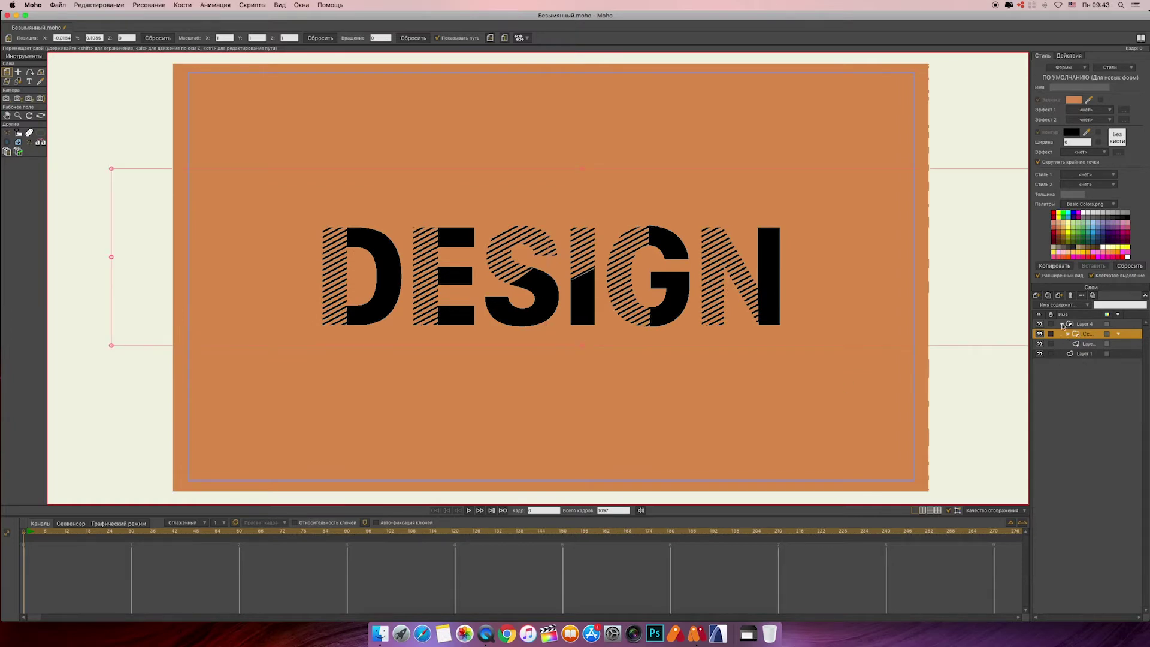
pyautogui.click(1086, 344)
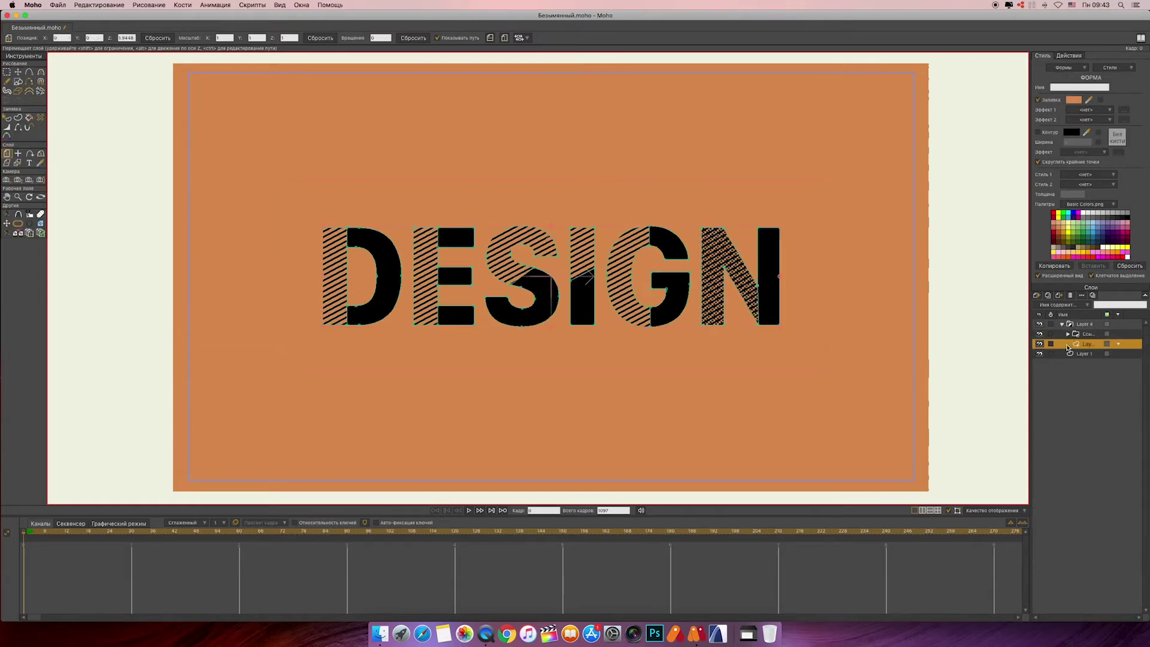
pyautogui.click(1048, 296)
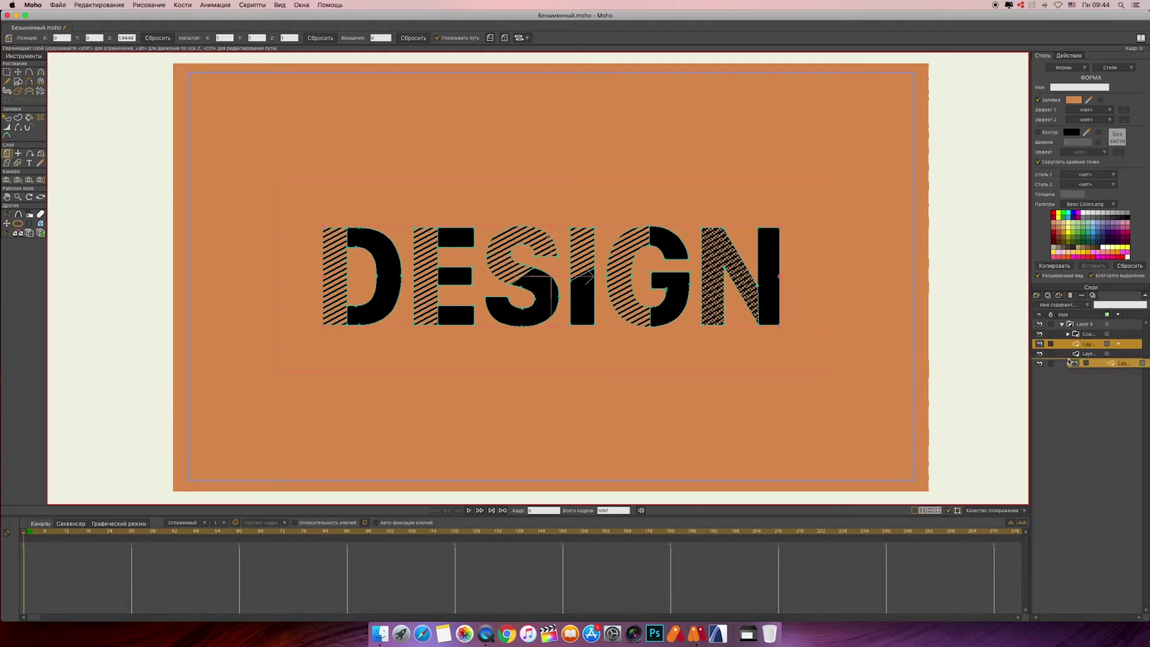
pyautogui.click(1063, 324)
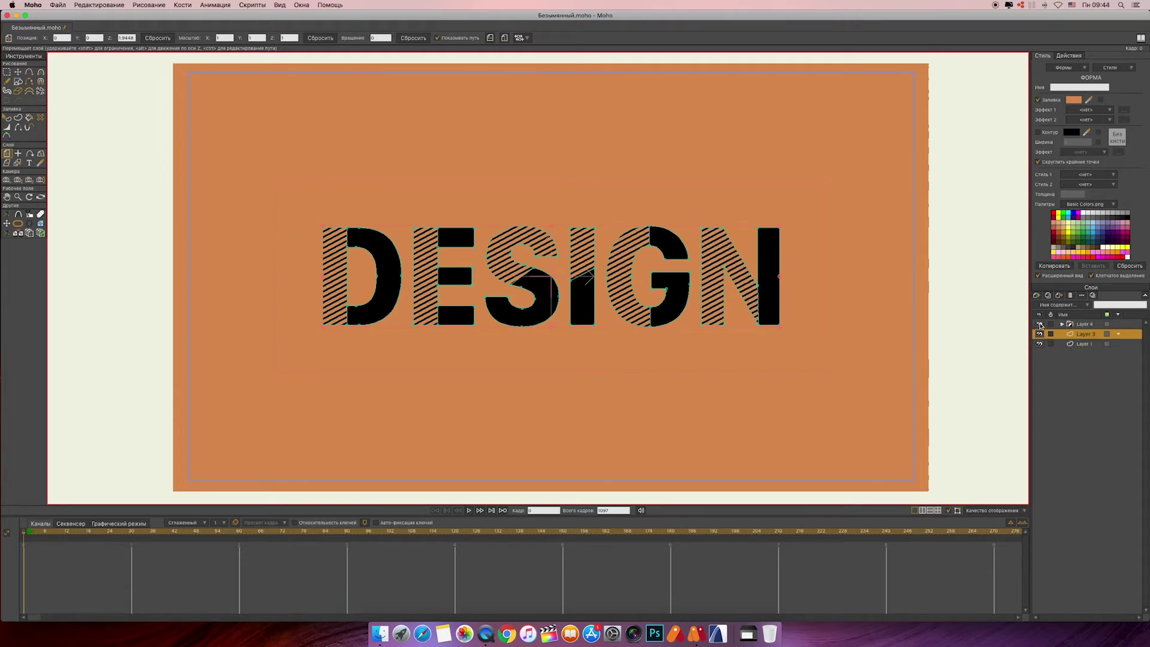
# - With the masked group temporarily hidden, fill the solid letter halves of the text copy with white
pyautogui.click(1039, 324)
pyautogui.click(7, 118)
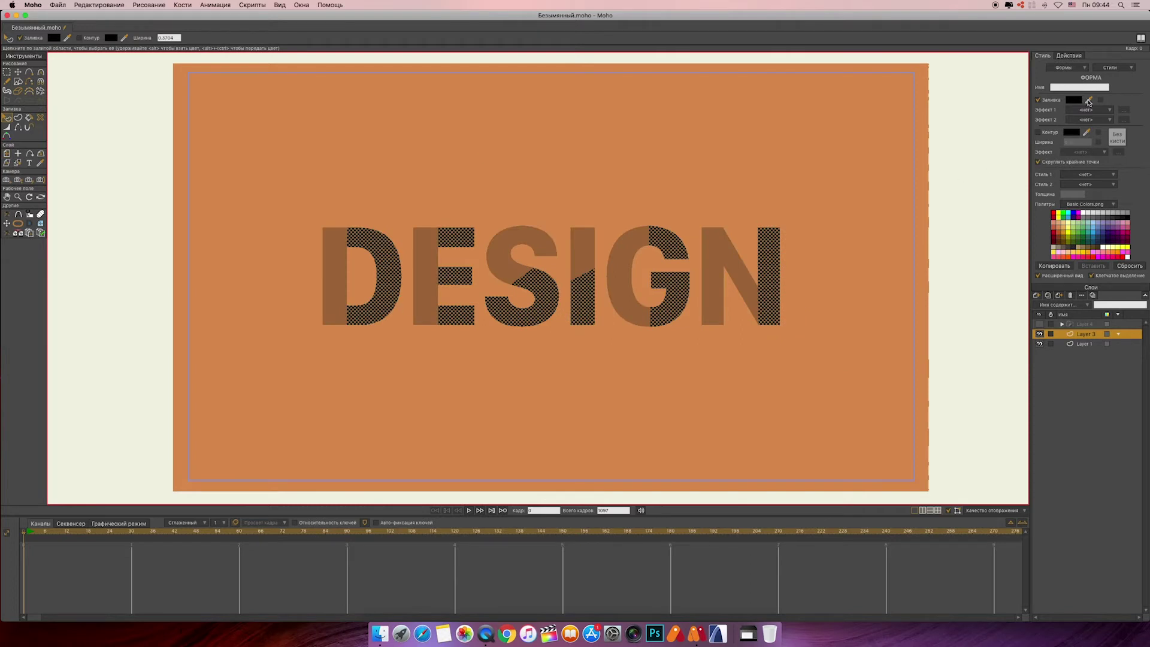
pyautogui.click(1127, 257)
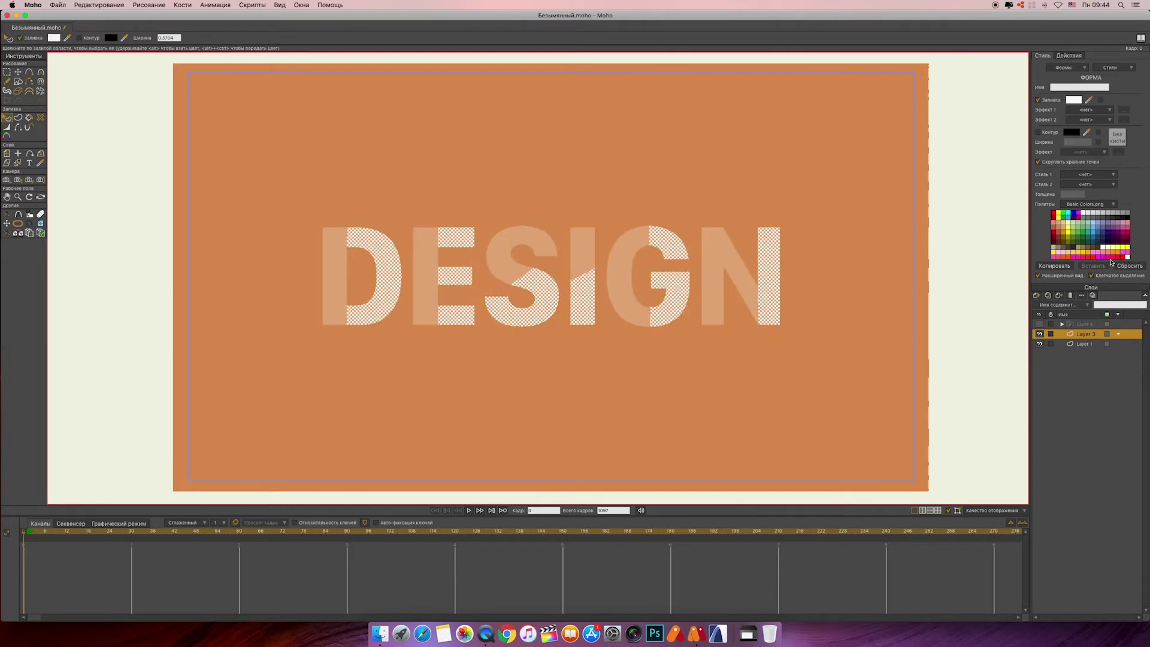
pyautogui.click(18, 72)
pyautogui.click(1041, 325)
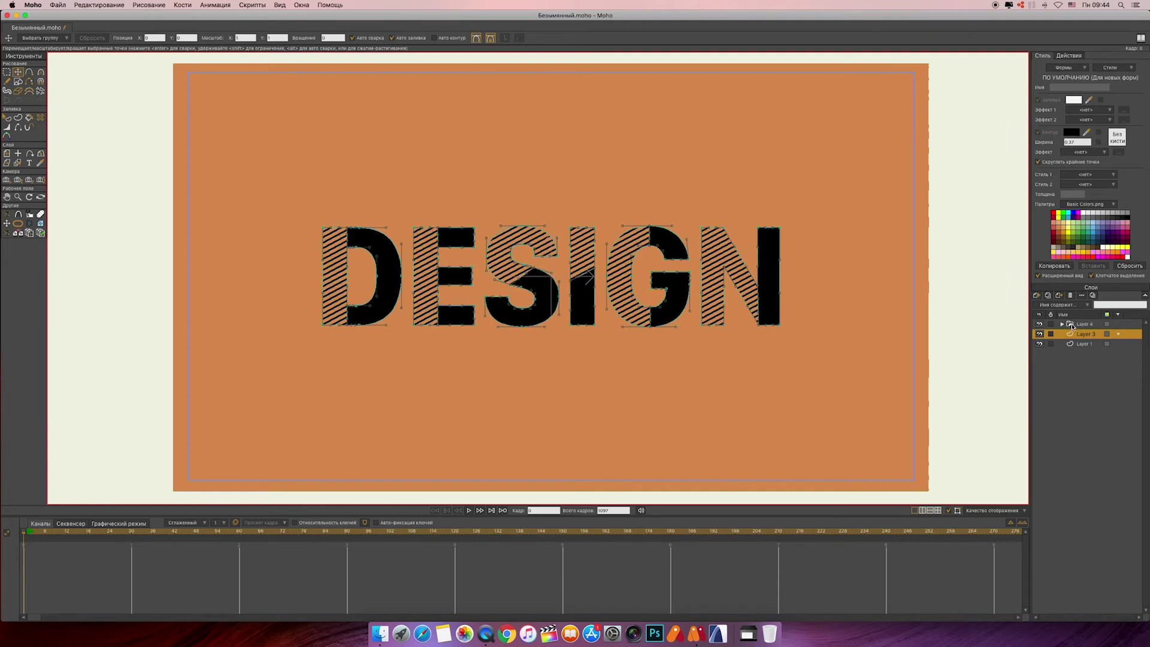
# - Try to tilt the whole masked group in 3D with the layer XY rotation tool, undoing the attempts
pyautogui.click(1085, 325)
pyautogui.click(40, 73)
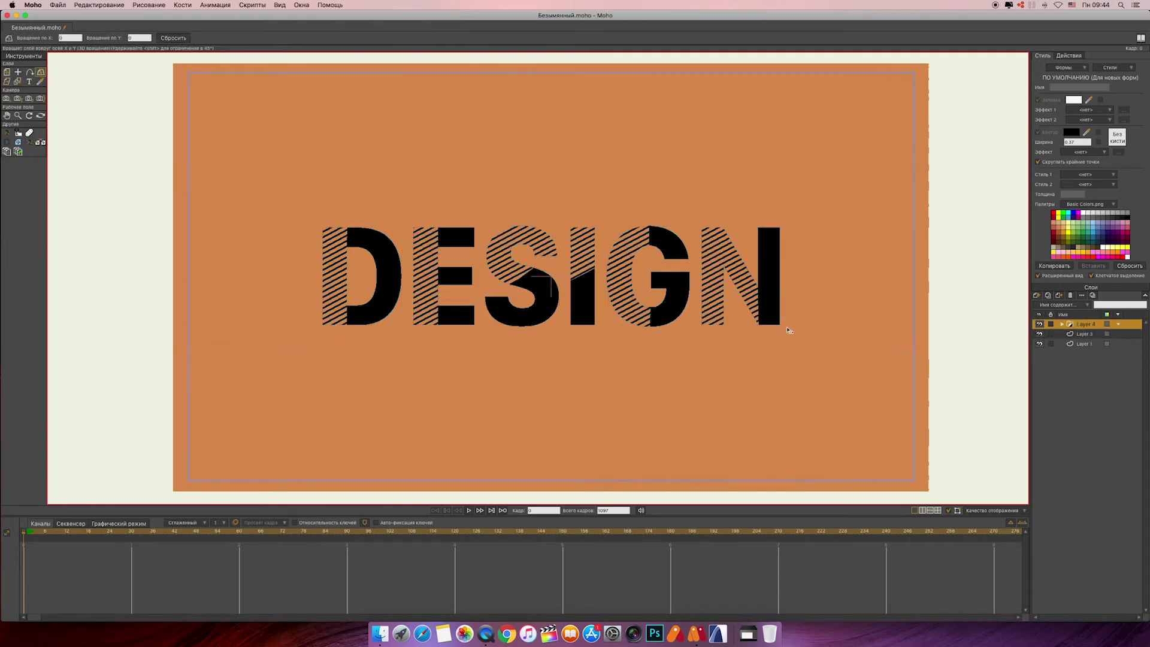
pyautogui.moveTo(790, 330); pyautogui.dragTo(791, 323)
pyautogui.press('super+z')
pyautogui.click(18, 73)
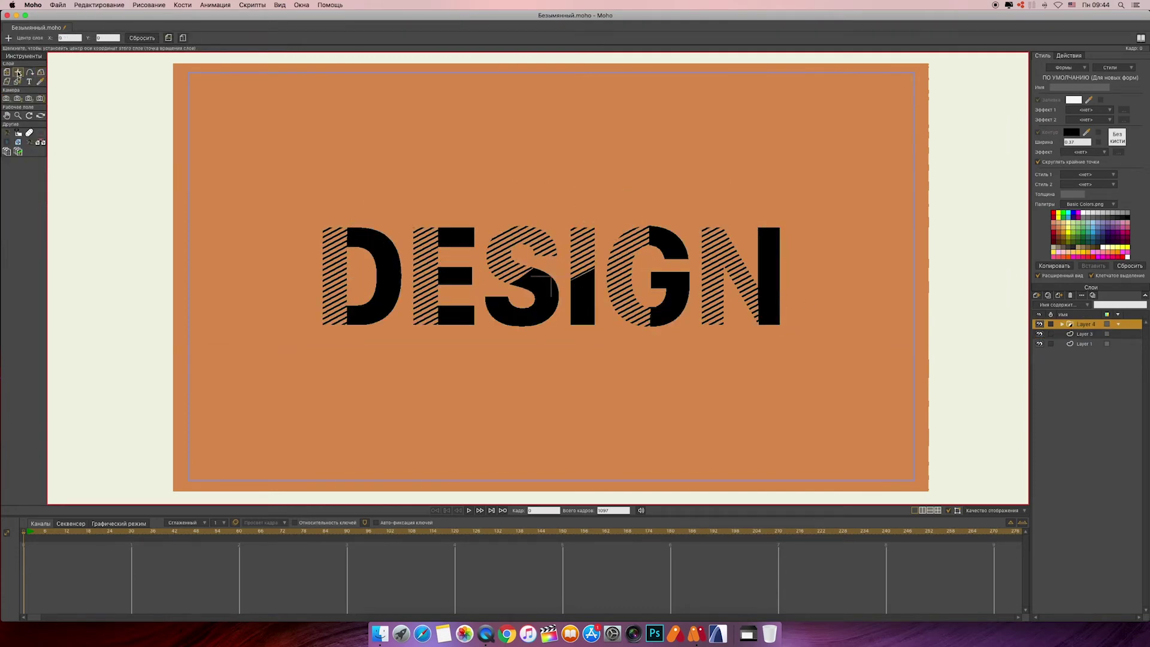
pyautogui.click(41, 72)
pyautogui.moveTo(800, 323); pyautogui.dragTo(801, 300)
pyautogui.press('super+z')
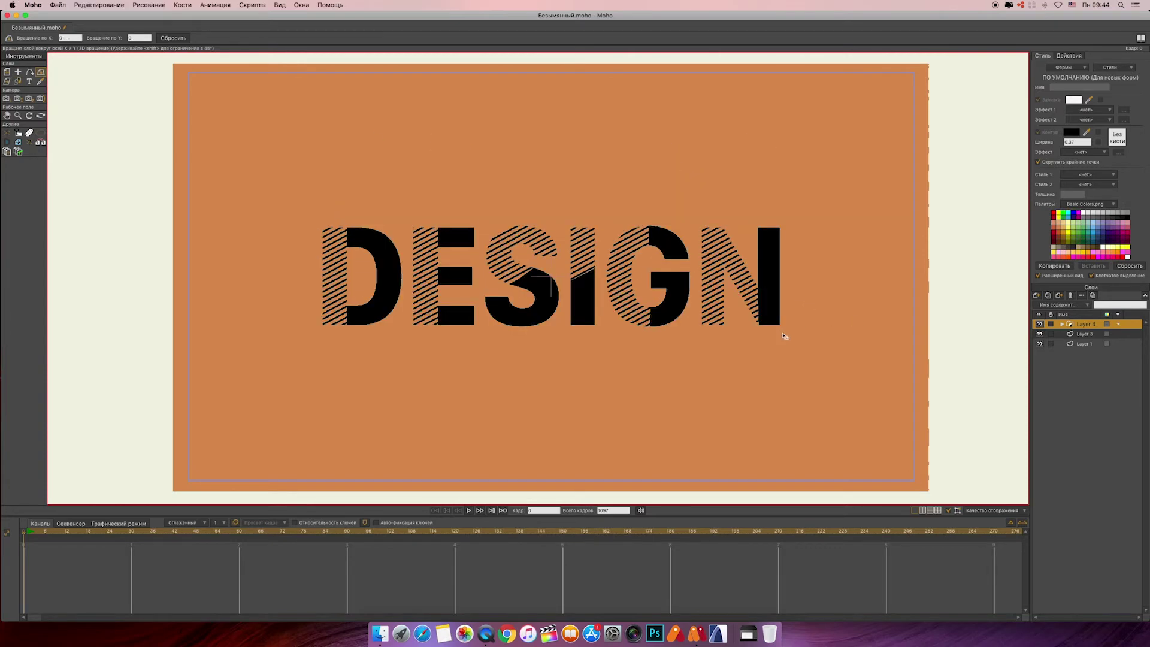
pyautogui.press('m')
pyautogui.scroll(-3, 859, 375)
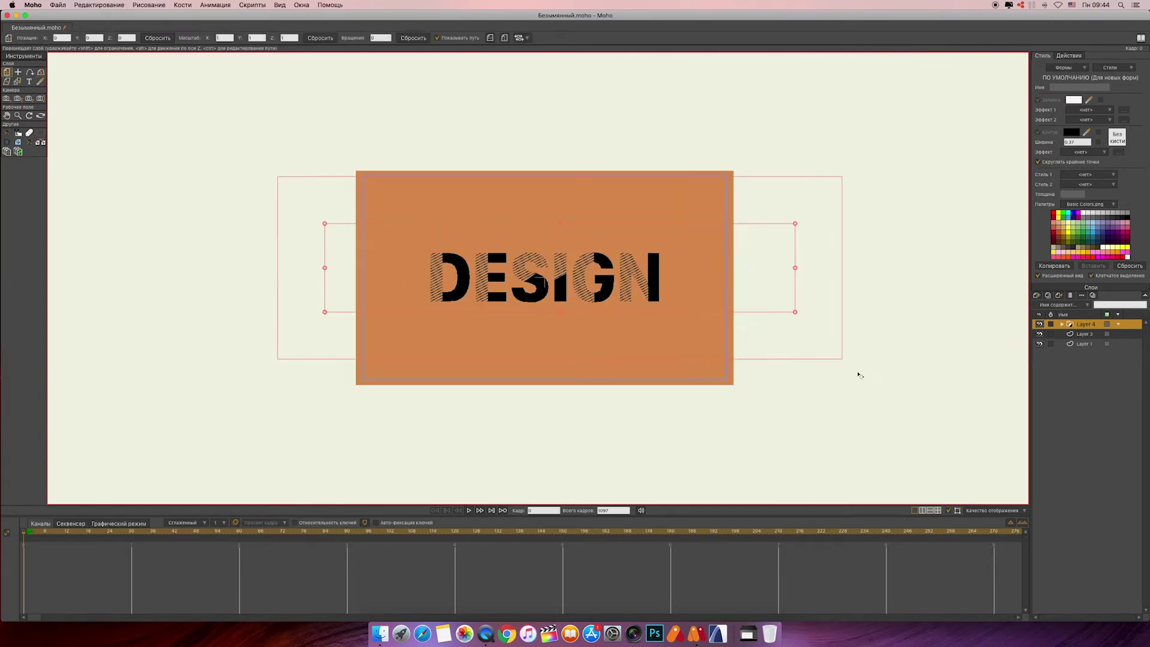
pyautogui.click(40, 72)
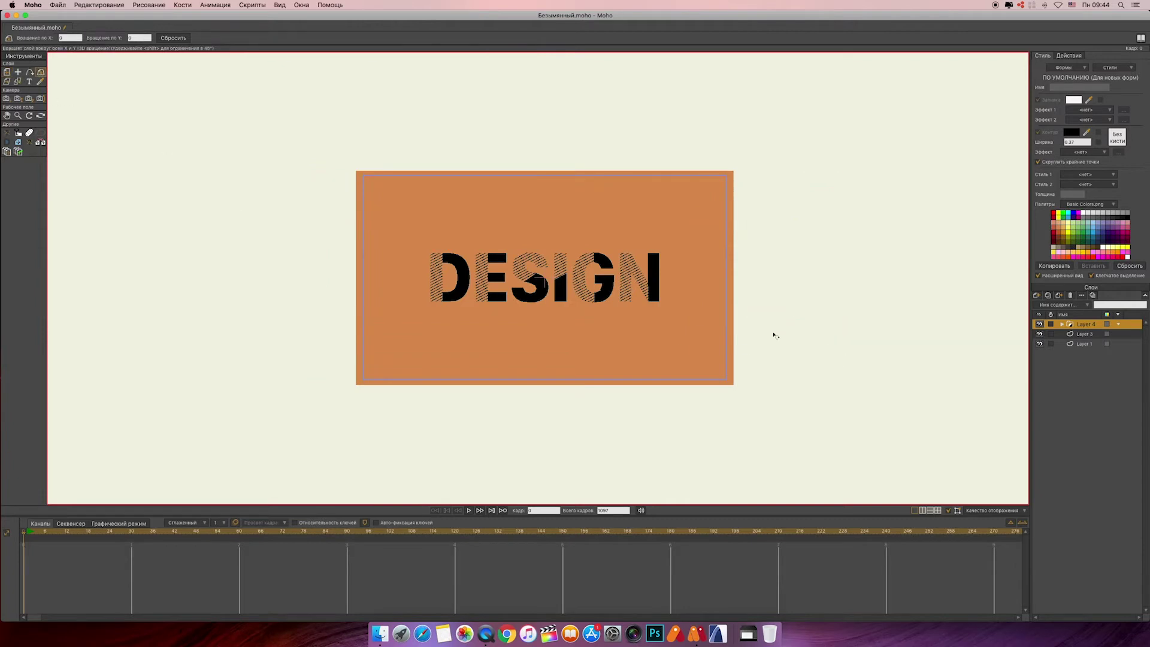
pyautogui.moveTo(774, 335); pyautogui.dragTo(783, 317)
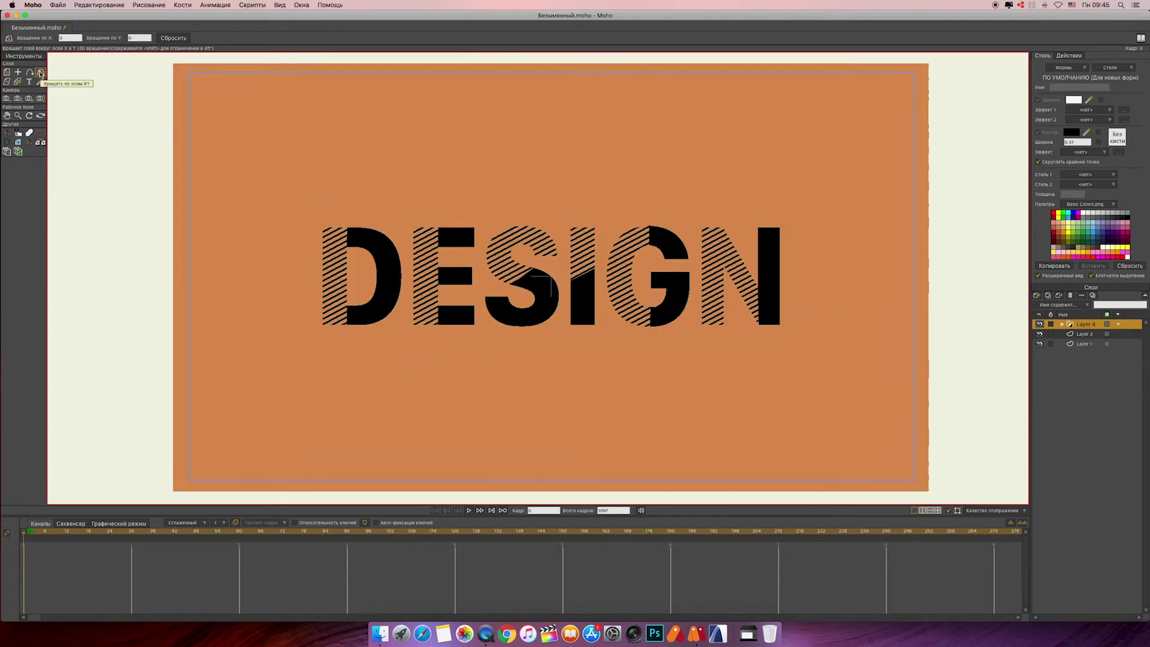
# - Try changing the group's X and Y rotation values directly, and reset the rotation
pyautogui.scroll(5, 72, 38)
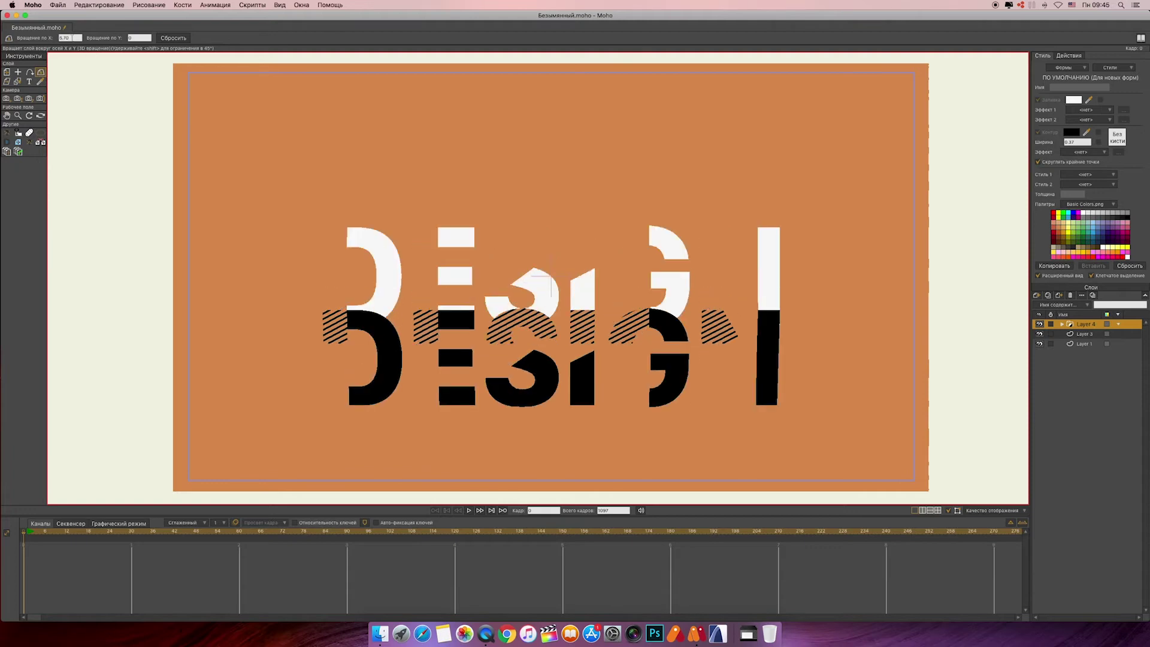
pyautogui.scroll(5, 136, 38)
pyautogui.scroll(5, 136, 38)
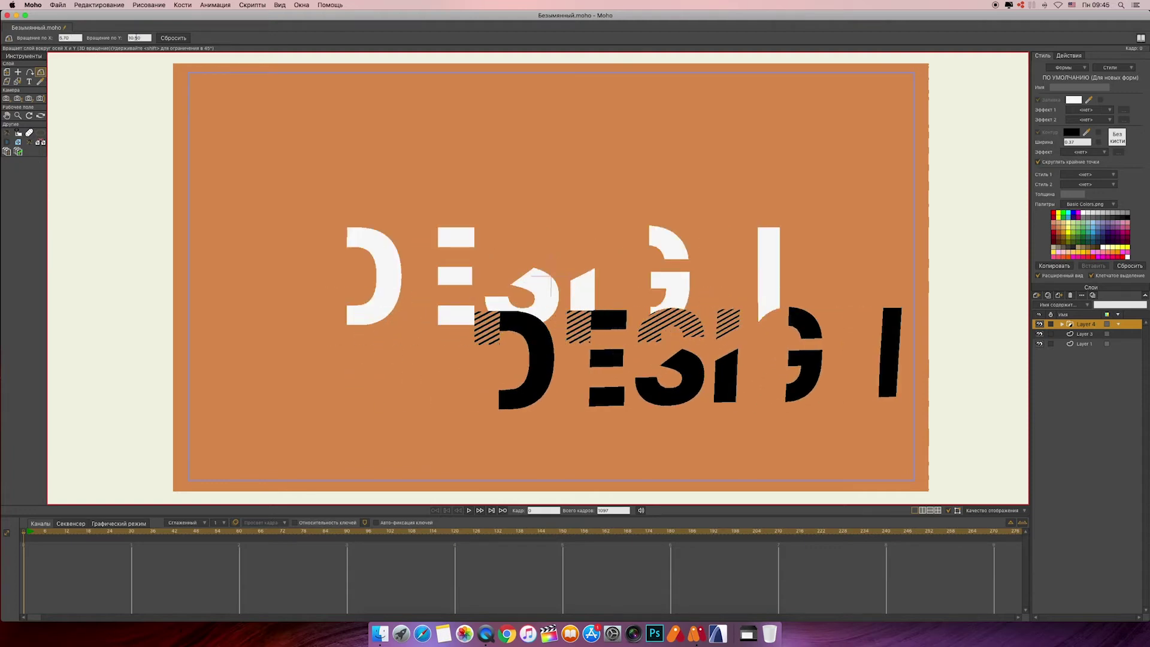
pyautogui.click(174, 38)
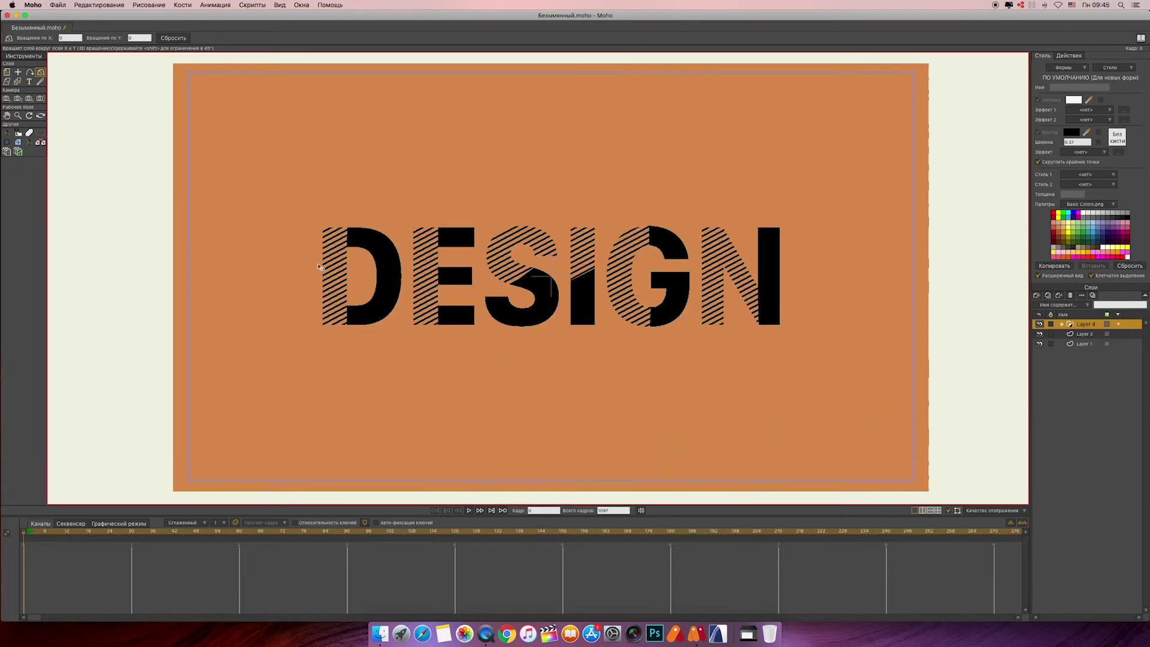
# - Tilt the text layer inside the masked group around the X and Y axes to put the word in perspective
pyautogui.click(1062, 324)
pyautogui.click(1066, 346)
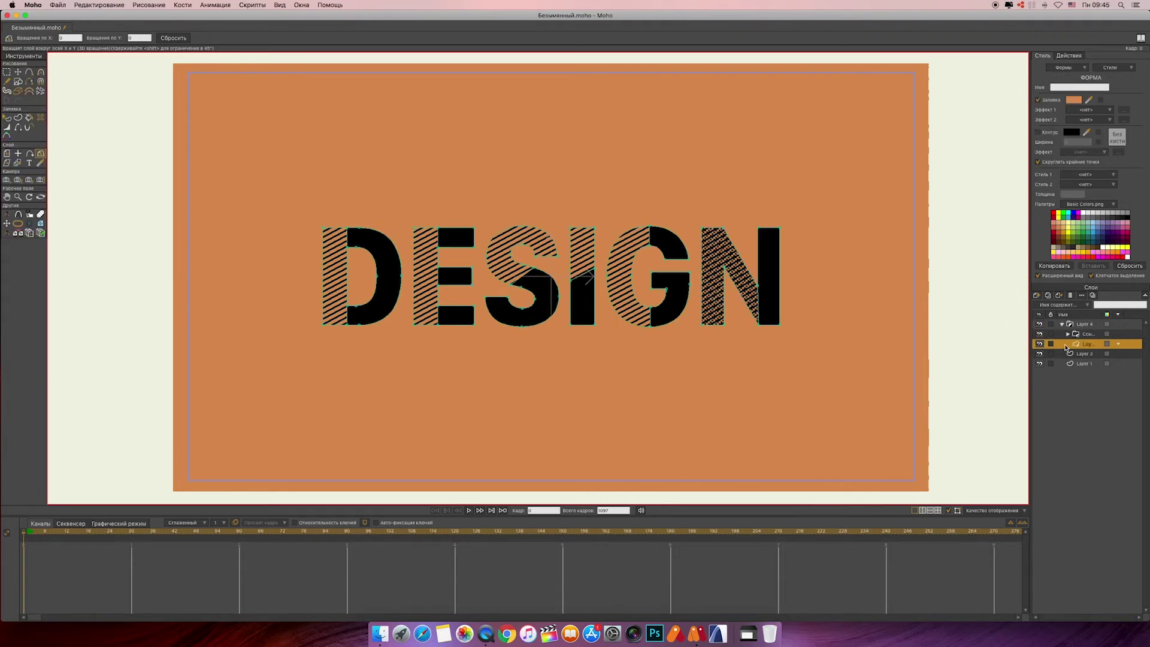
pyautogui.moveTo(806, 345); pyautogui.dragTo(726, 367)
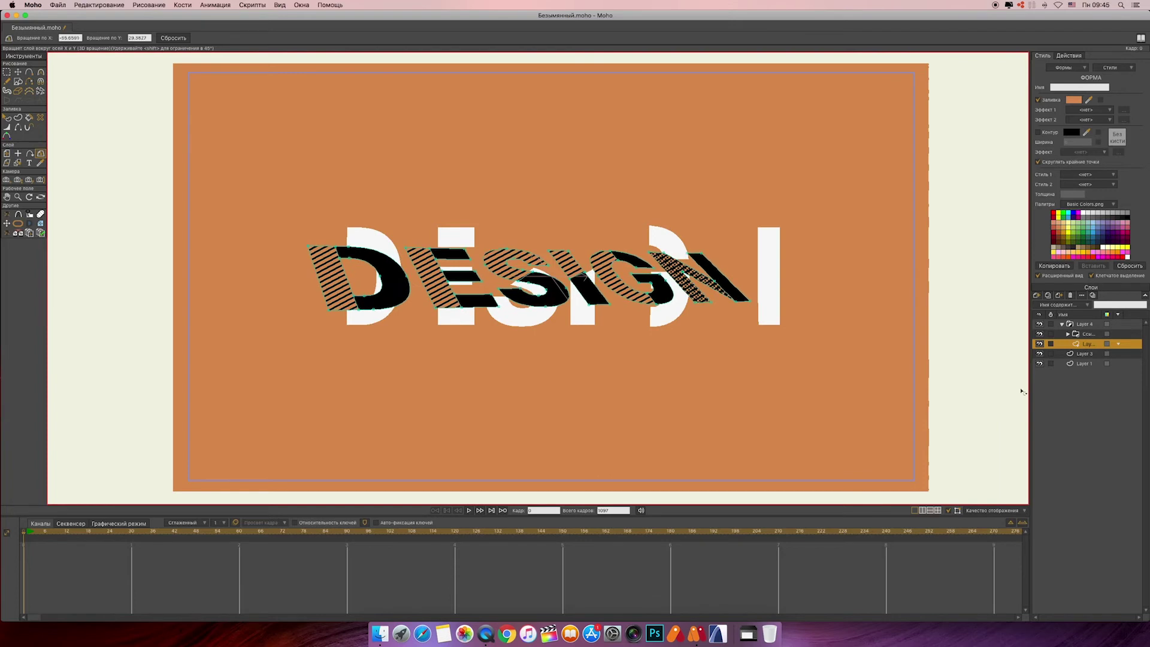
# - Copy the tilted text layer's X rotation value to the white text copy
pyautogui.click(70, 38)
pyautogui.press('super+c')
pyautogui.click(1063, 355)
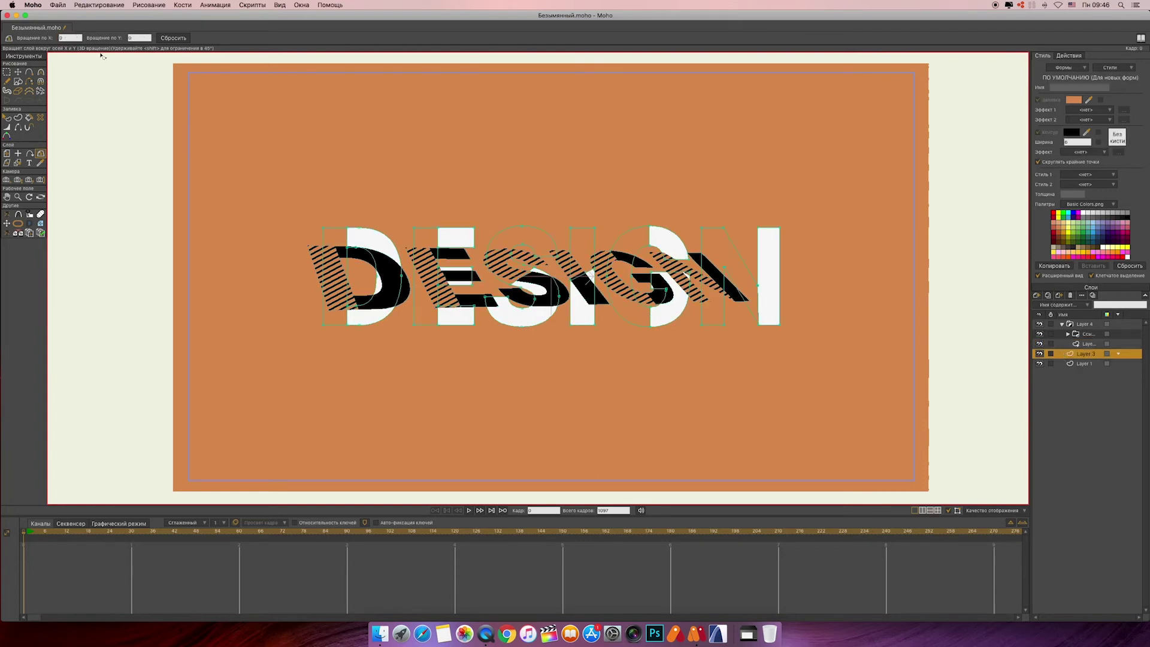
pyautogui.moveTo(77, 38); pyautogui.dragTo(48, 37)
pyautogui.press('super+v')
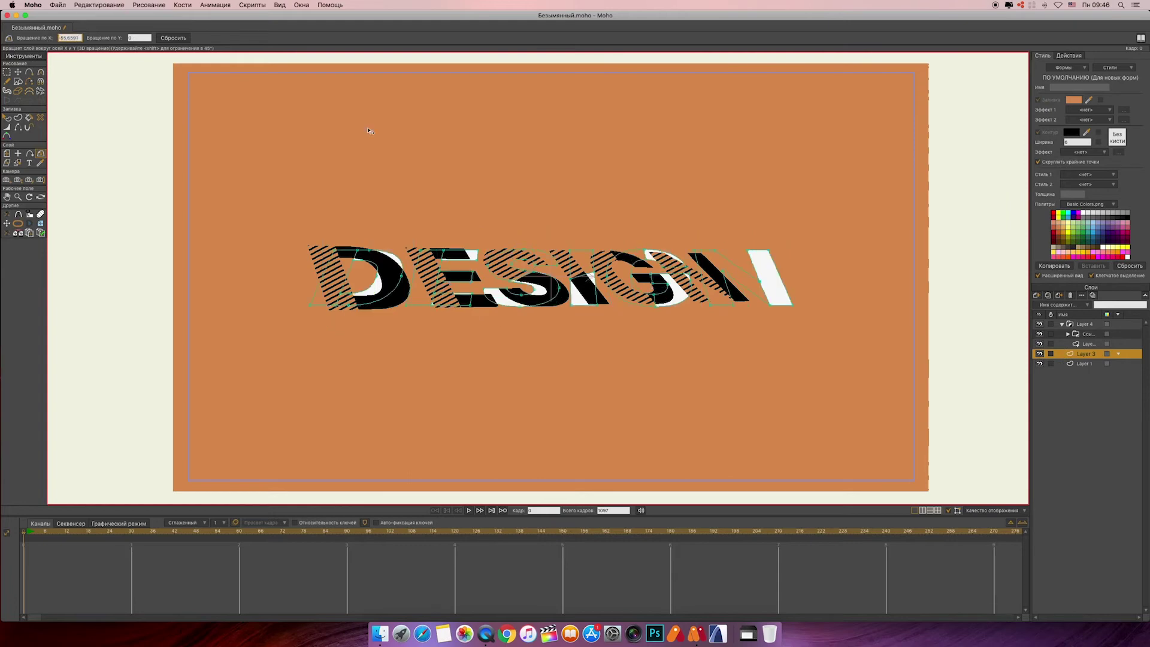
# - Copy the tilted text layer's Y rotation value to the white text copy so both share the same perspective
pyautogui.click(1071, 344)
pyautogui.click(133, 38)
pyautogui.hotkey('ctrl', 'c')
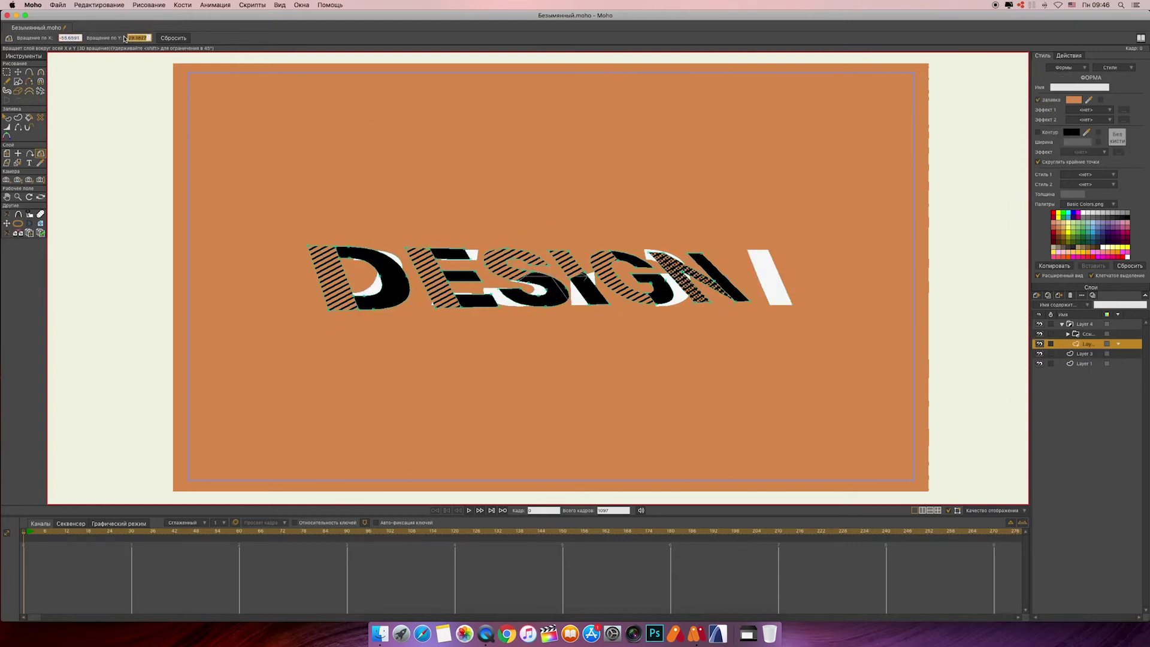
pyautogui.click(1072, 352)
pyautogui.click(137, 38)
pyautogui.hotkey('ctrl', 'v')
pyautogui.press('Return')
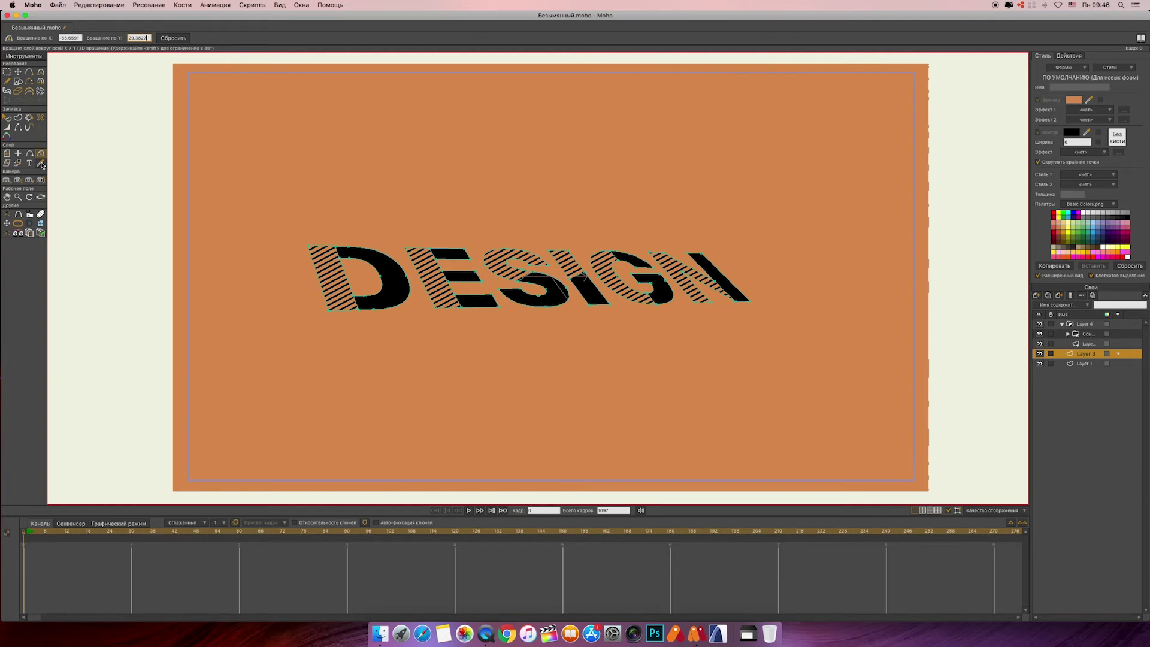
# - Move the white text copy slightly down to offset it from the black lettering
pyautogui.click(6, 154)
pyautogui.moveTo(550, 276); pyautogui.dragTo(549, 282)
pyautogui.click(1080, 363)
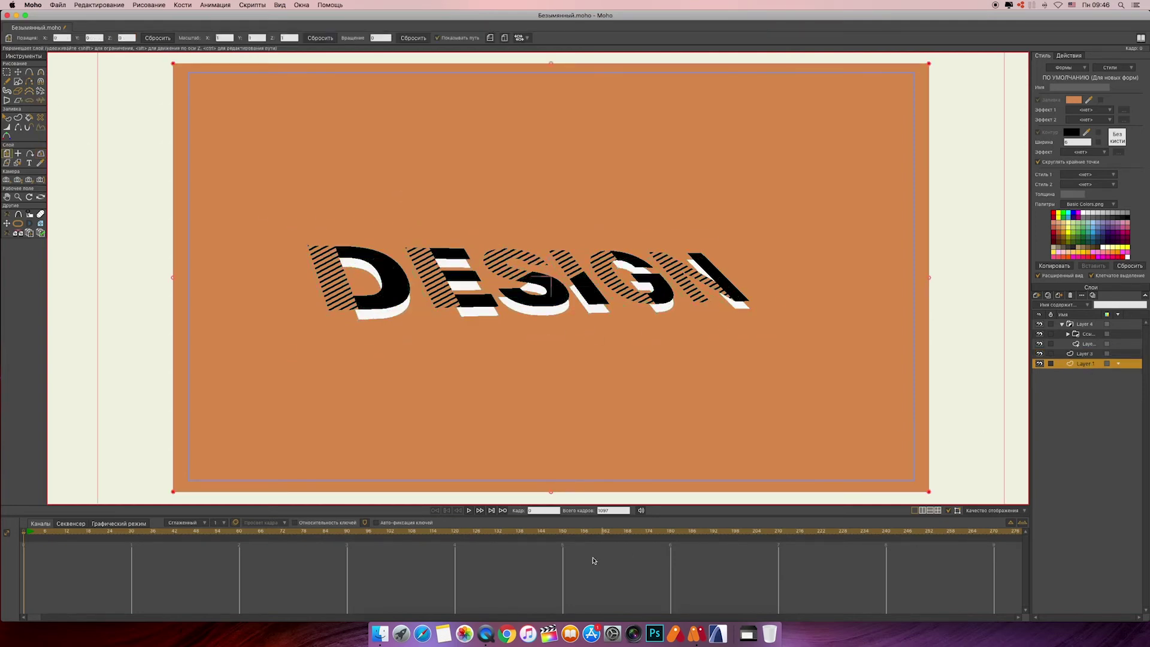
# - Check the drop shadow part of the QuickTime reference video, and nudge the white text copy slightly left and down in Moho
pyautogui.click(486, 633)
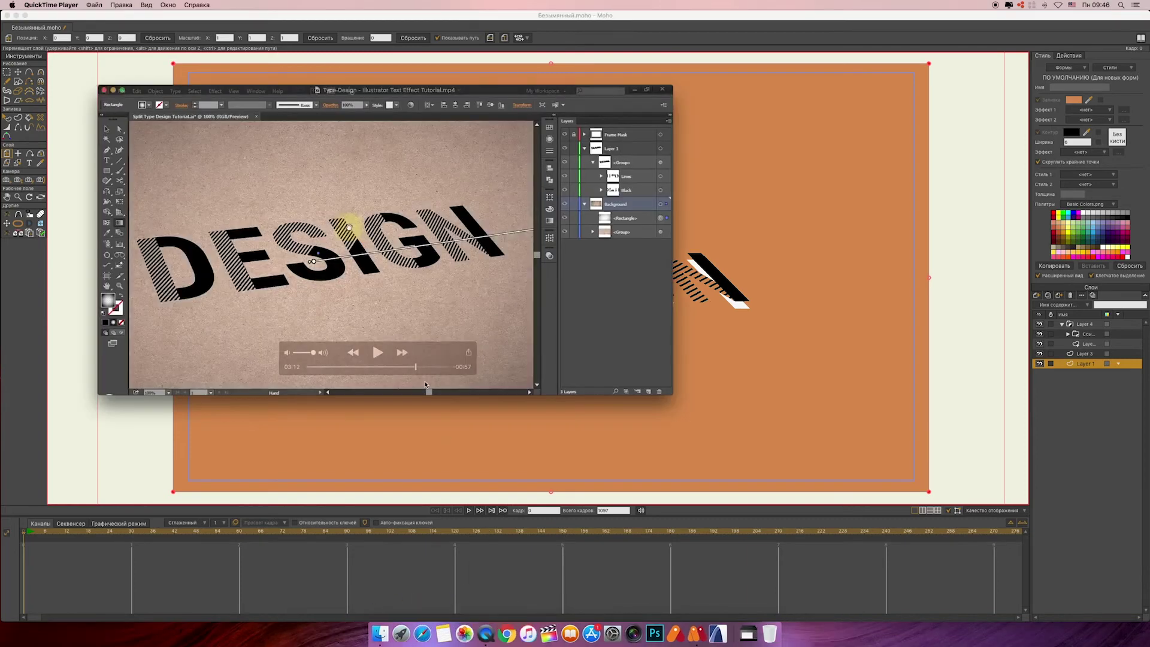
pyautogui.moveTo(423, 367); pyautogui.dragTo(427, 368)
pyautogui.moveTo(428, 367); pyautogui.dragTo(440, 367)
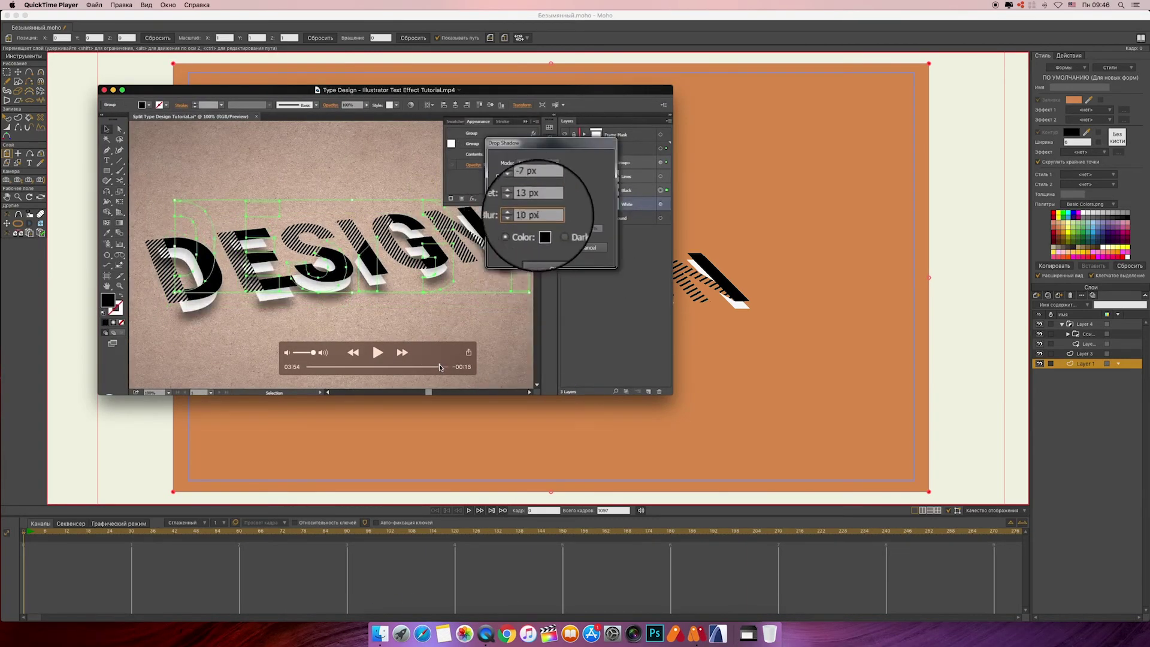
pyautogui.click(661, 18)
pyautogui.click(1067, 356)
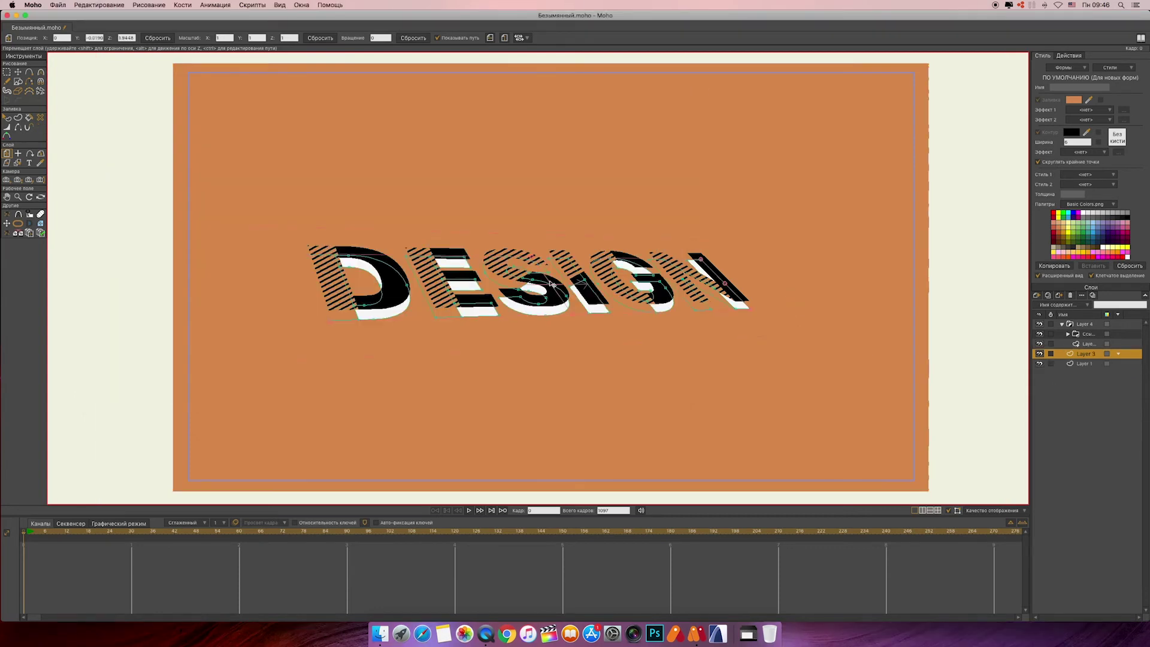
pyautogui.moveTo(550, 291); pyautogui.dragTo(547, 292)
# - Enable a drop shadow in the masked group's layer settings and preview it in a frame render
pyautogui.doubleClick(1073, 324)
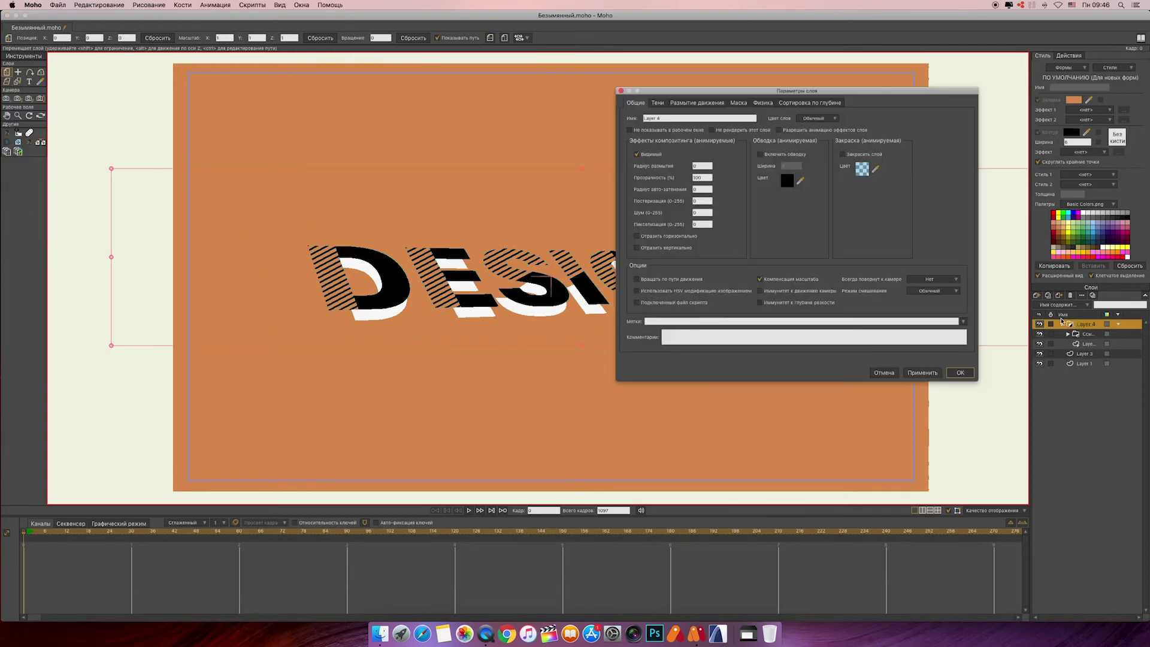
pyautogui.click(658, 103)
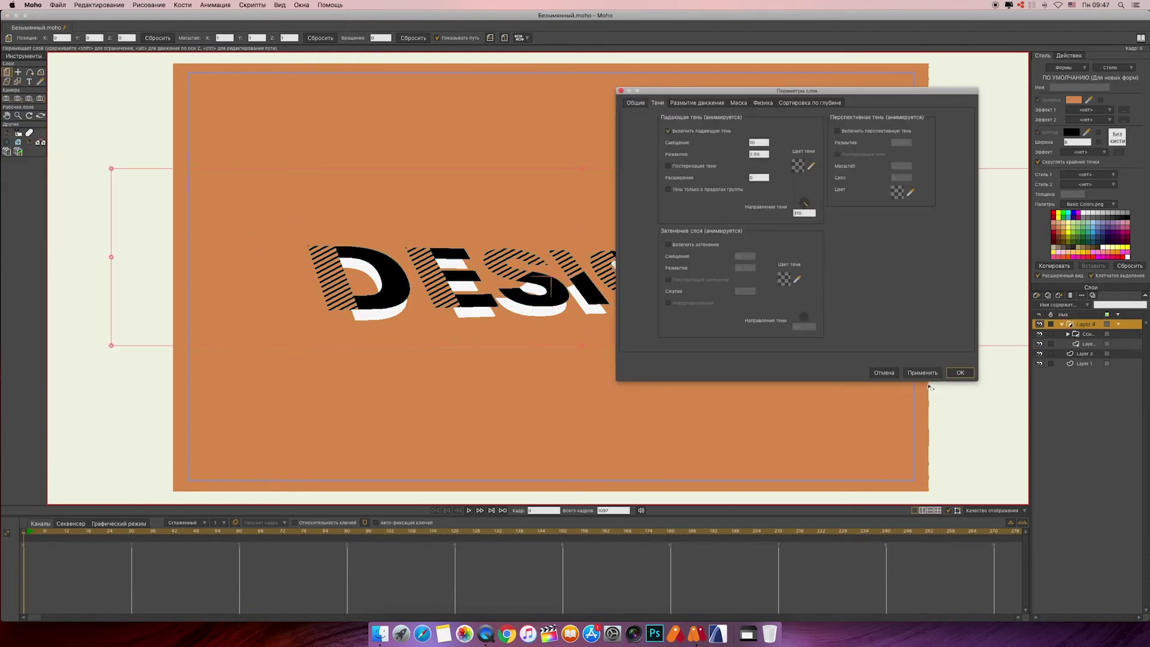
pyautogui.click(960, 373)
pyautogui.press('super+r')
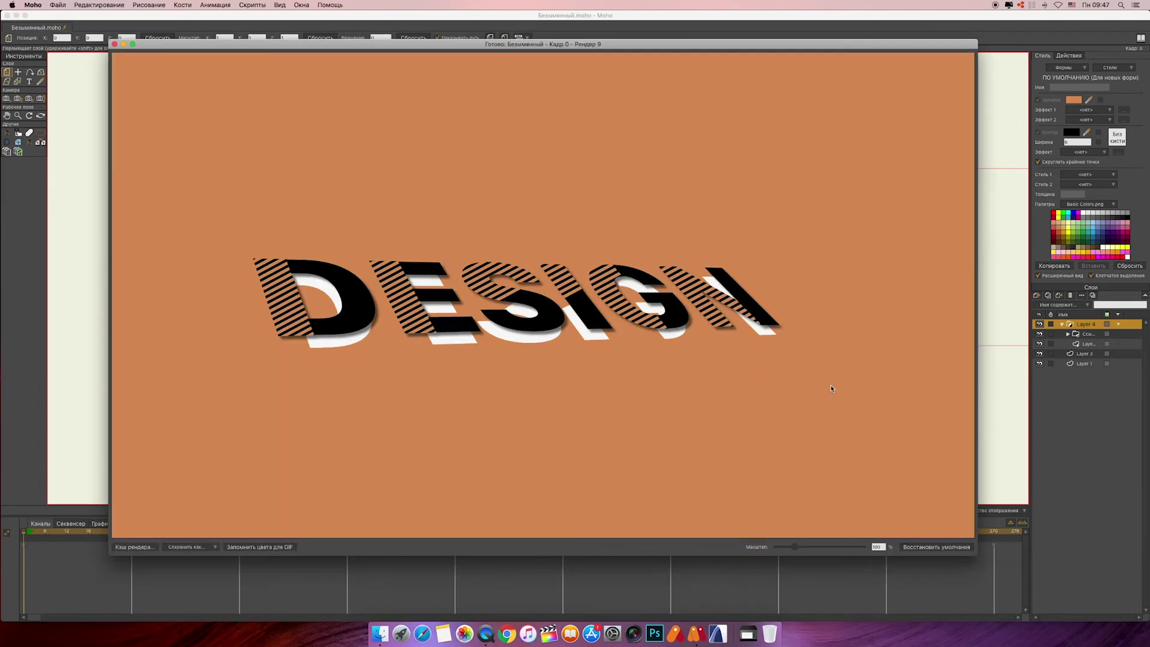
pyautogui.click(114, 44)
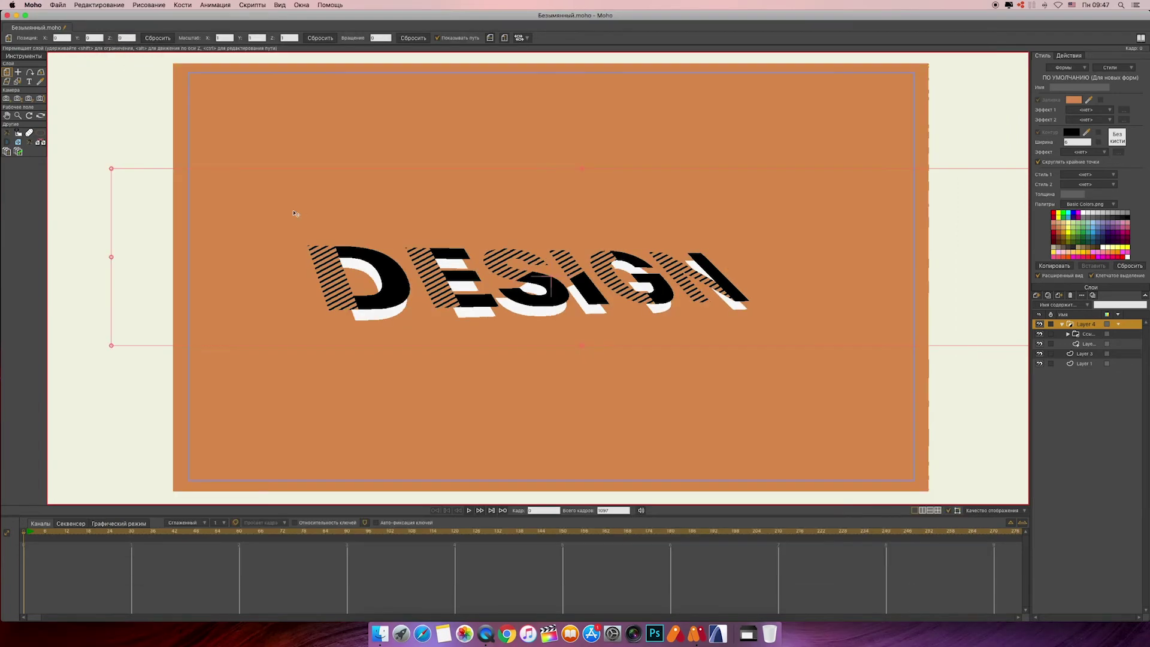
# - Adjust the group's drop shadow blur and direction for a softer shadow falling to the lower left, and render the frame again
pyautogui.click(16, 15)
pyautogui.click(114, 44)
pyautogui.doubleClick(1072, 326)
pyautogui.click(658, 102)
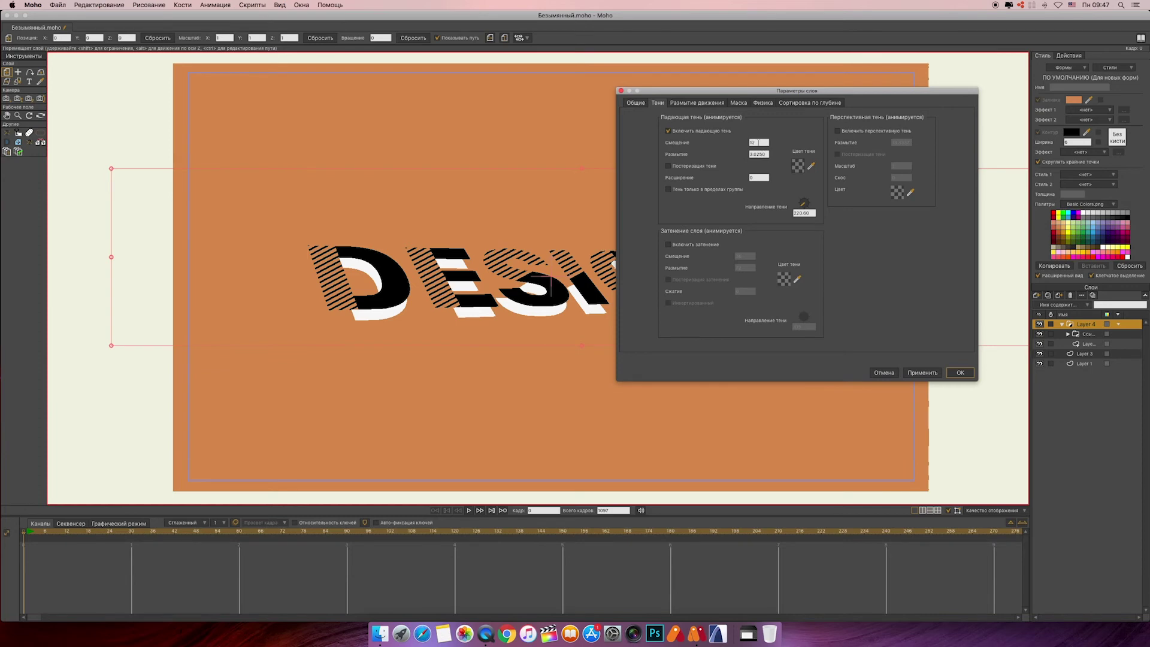
pyautogui.click(961, 373)
pyautogui.press('super+r')
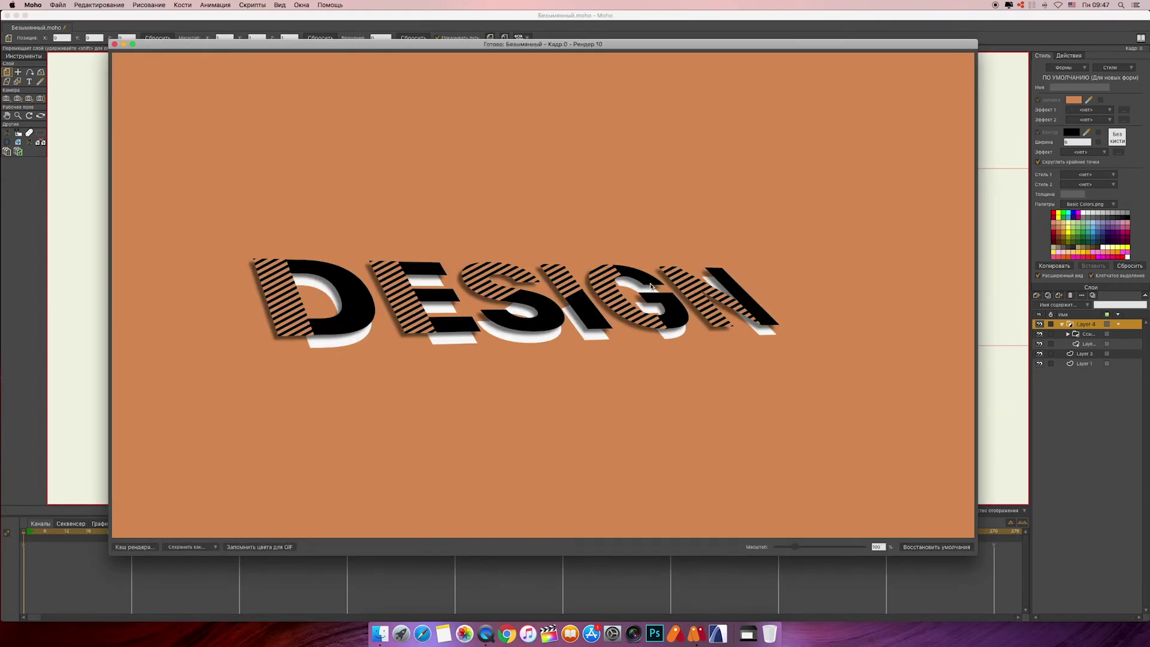
# - Check the drop shadow settings in the QuickTime reference, adjust the masked group's drop shadow direction in Moho, and render the frame
pyautogui.click(486, 634)
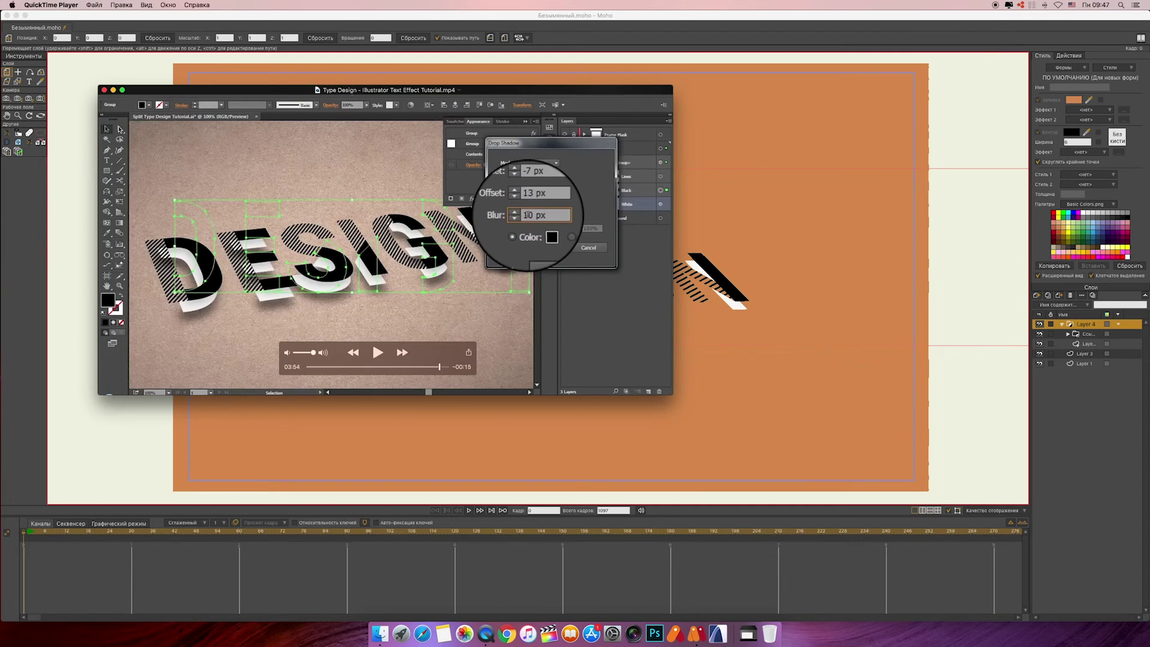
pyautogui.click(503, 16)
pyautogui.doubleClick(1086, 324)
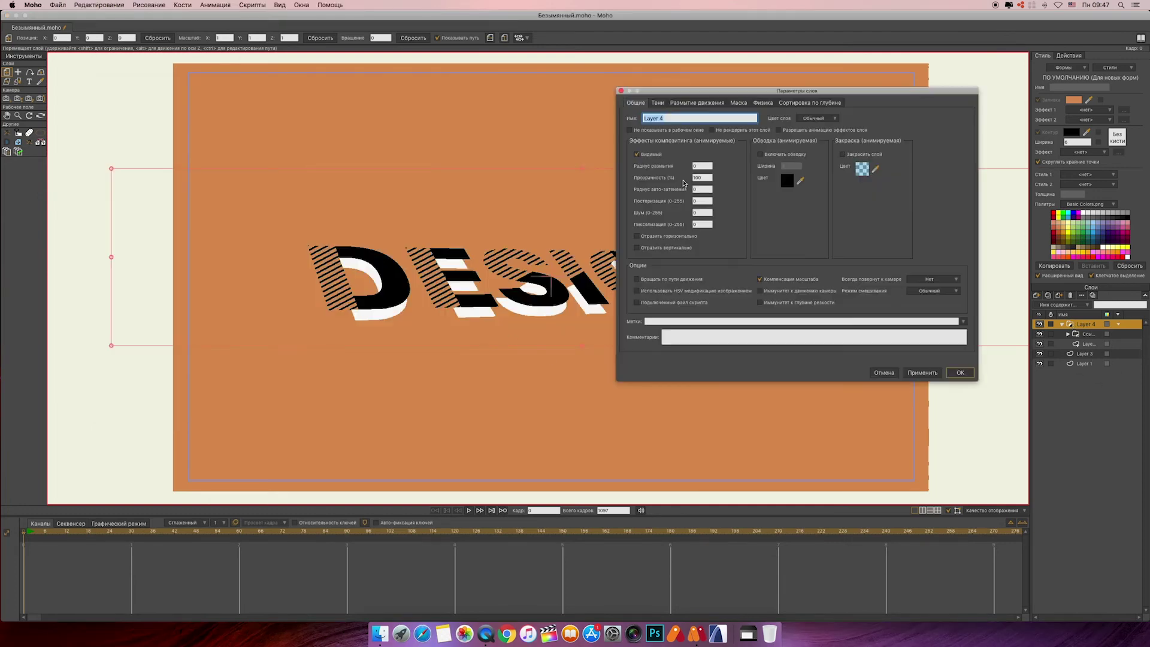
pyautogui.click(657, 104)
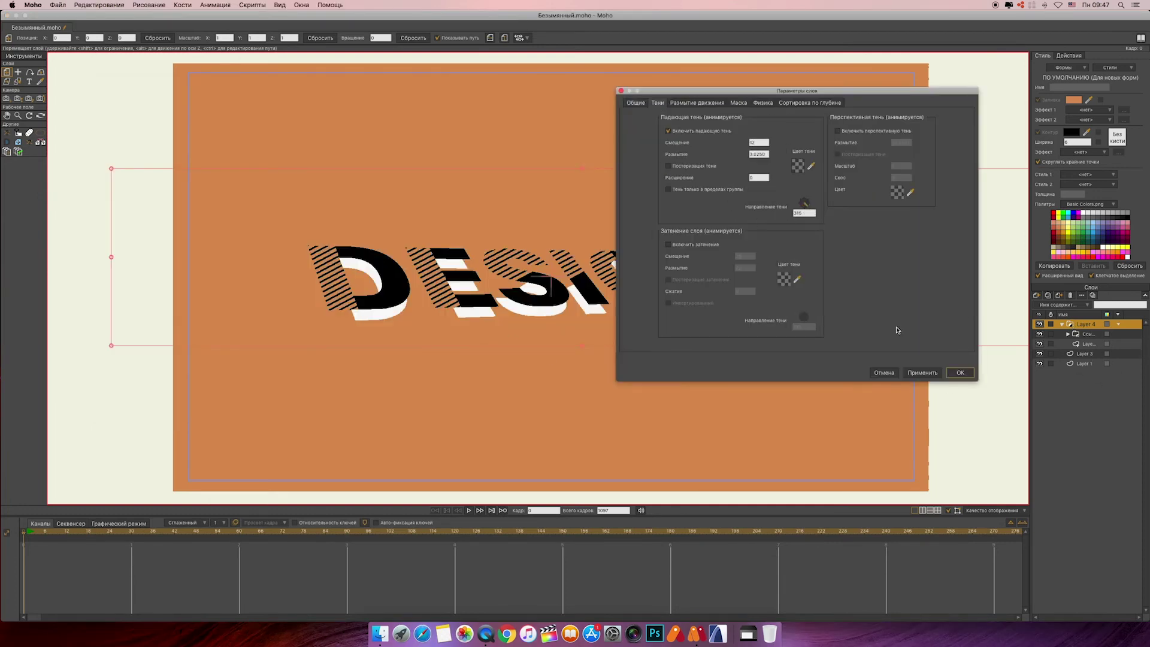
pyautogui.click(961, 372)
pyautogui.press('super+r')
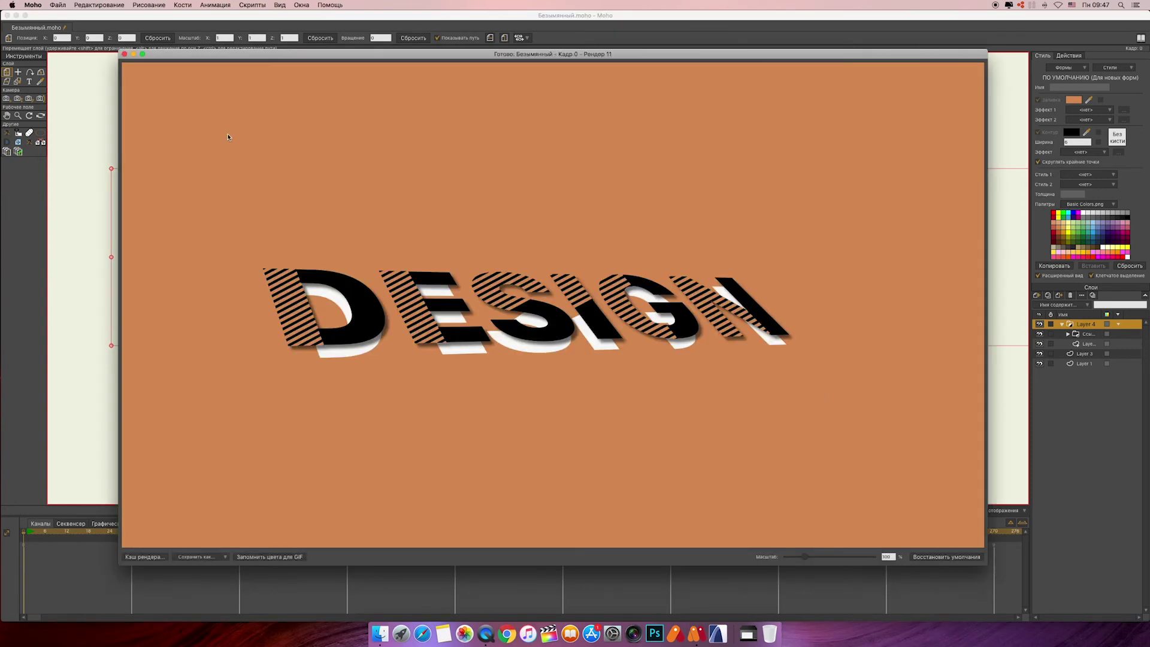
pyautogui.click(124, 54)
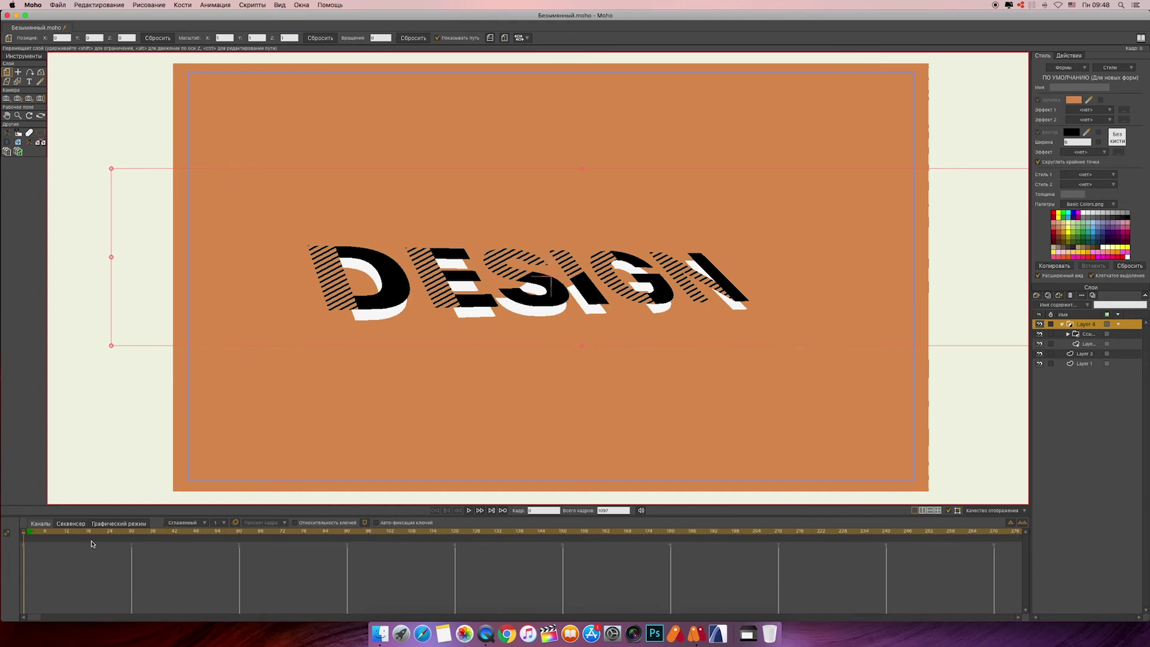
# - Group the masked lettering group with the white text copy, and move the new group up above the canvas
pyautogui.click(1062, 325)
pyautogui.keyDown('shift'); pyautogui.click(1081, 335); pyautogui.keyUp('shift')
pyautogui.rightClick(1085, 327)
pyautogui.click(1102, 376)
pyautogui.moveTo(530, 300); pyautogui.dragTo(558, 165)
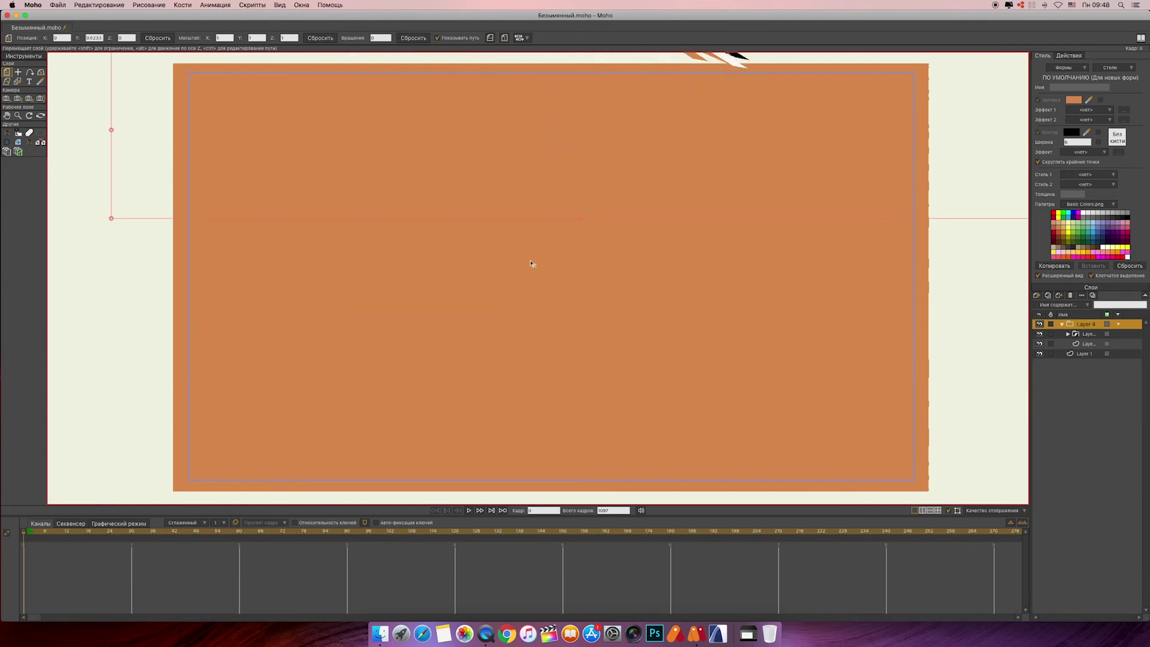
# - Keyframe the group's off-canvas position at frame 1, and lower the text to the middle of the canvas at frame 42
pyautogui.click(28, 533)
pyautogui.moveTo(601, 66); pyautogui.dragTo(602, 66)
pyautogui.moveTo(28, 535); pyautogui.dragTo(175, 535)
pyautogui.moveTo(550, 129); pyautogui.dragTo(572, 249)
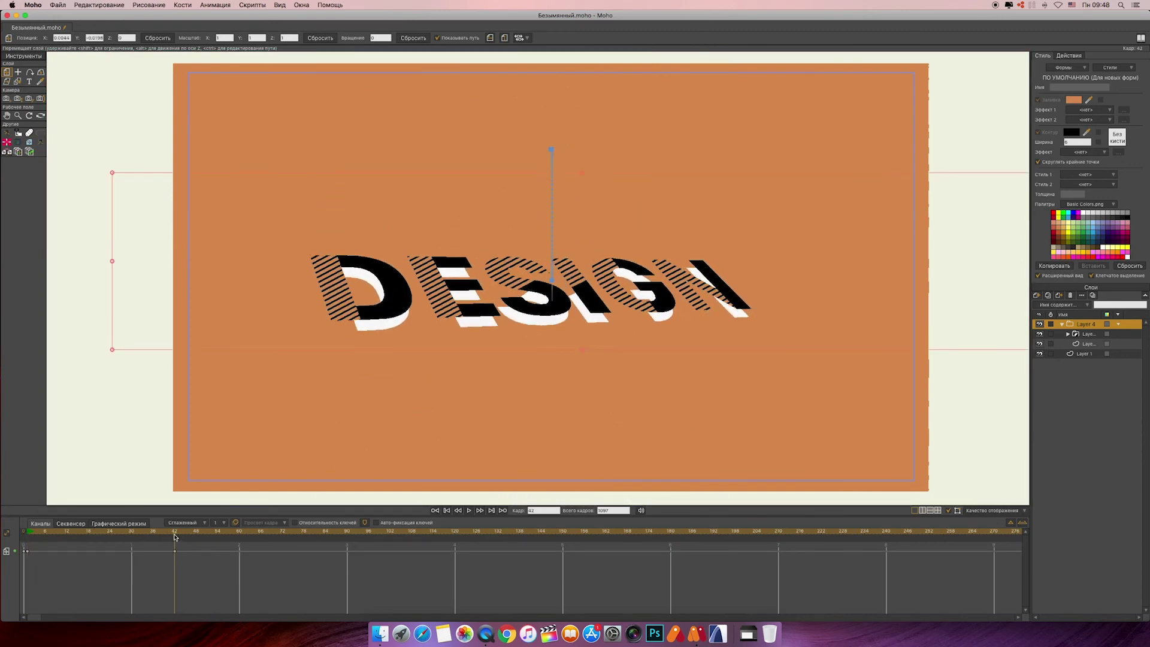
# - Add bounces after the landing with position keyframes at frames 47, 49, 54 and 56, reusing the frame 42 position for the contacts
pyautogui.moveTo(175, 536); pyautogui.dragTo(193, 537)
pyautogui.moveTo(573, 286); pyautogui.dragTo(569, 256)
pyautogui.moveTo(193, 537); pyautogui.dragTo(219, 536)
pyautogui.click(174, 552)
pyautogui.press('super+c')
pyautogui.press('super+v')
pyautogui.moveTo(548, 306); pyautogui.dragTo(548, 258)
pyautogui.moveTo(219, 535); pyautogui.dragTo(225, 535)
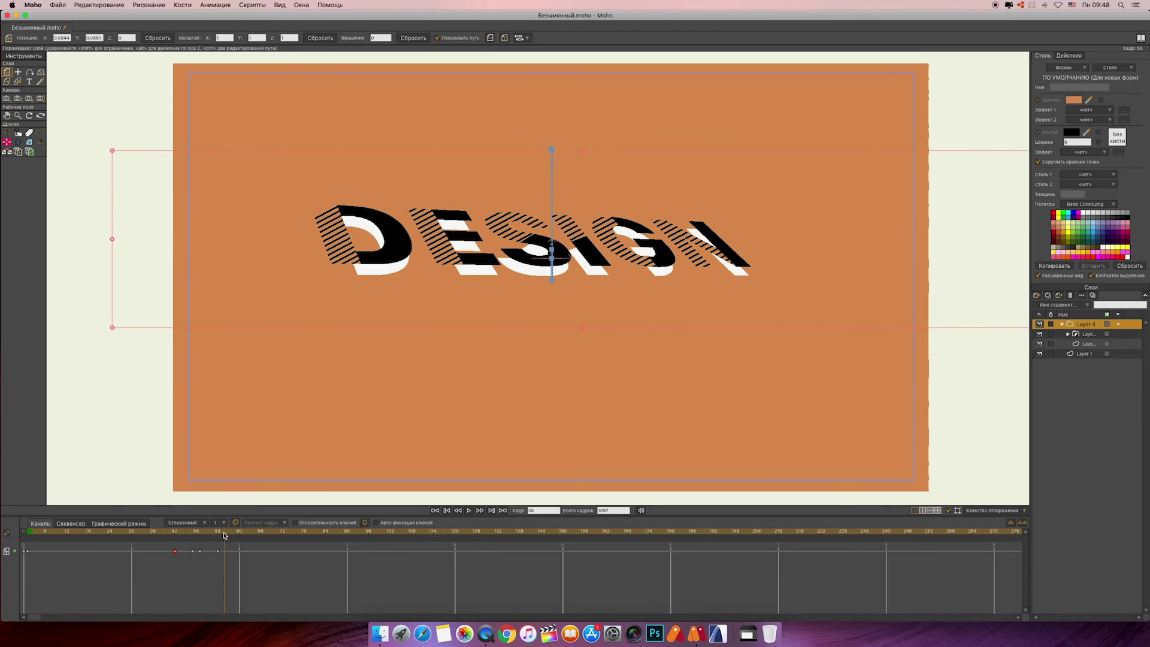
# - Play the drop animation, shift the four bounce keyframes after frame 42 slightly earlier, and replay it
pyautogui.click(446, 510)
pyautogui.click(469, 511)
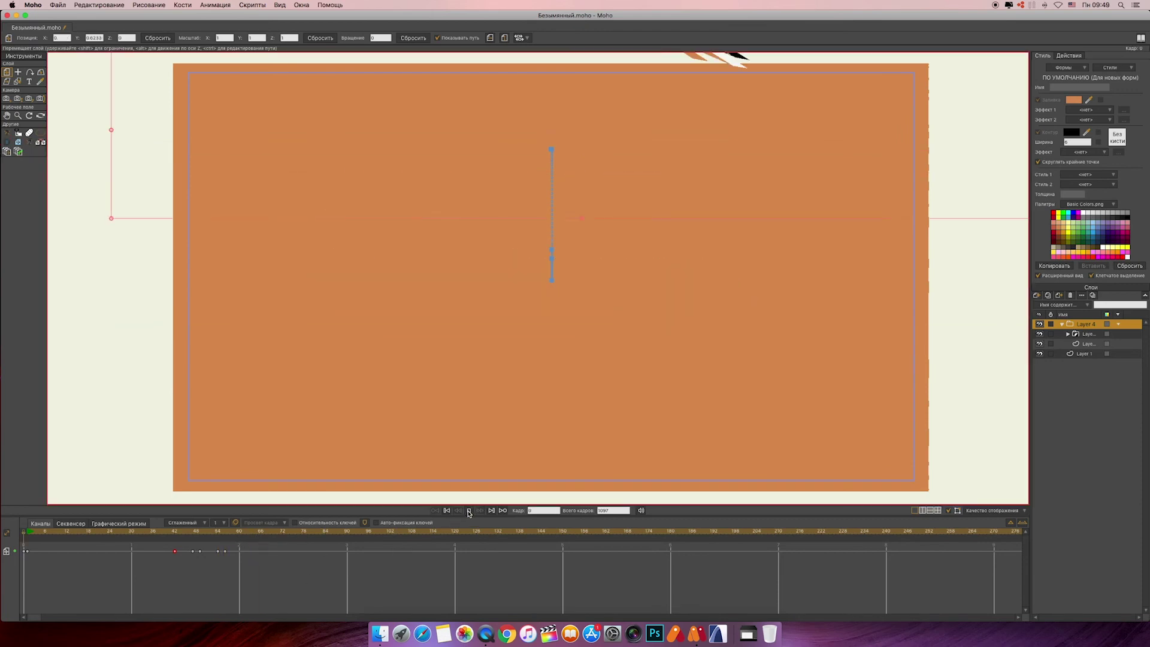
pyautogui.click(469, 510)
pyautogui.moveTo(186, 544); pyautogui.dragTo(218, 551)
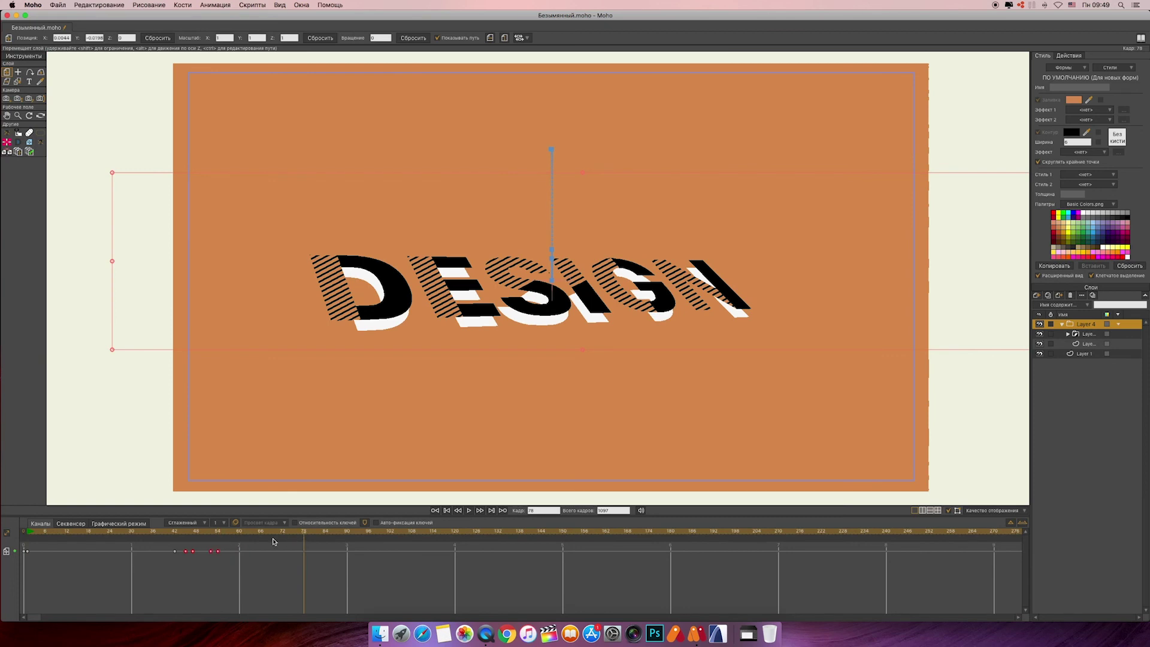
pyautogui.moveTo(304, 533); pyautogui.dragTo(126, 532)
pyautogui.click(469, 511)
pyautogui.click(470, 511)
# - Try an extra position keyframe at frame 30 with the falling text slightly lower, and play the animation
pyautogui.moveTo(272, 538); pyautogui.dragTo(132, 545)
pyautogui.moveTo(554, 223); pyautogui.dragTo(554, 239)
pyautogui.moveTo(133, 531); pyautogui.dragTo(36, 531)
pyautogui.press('space')
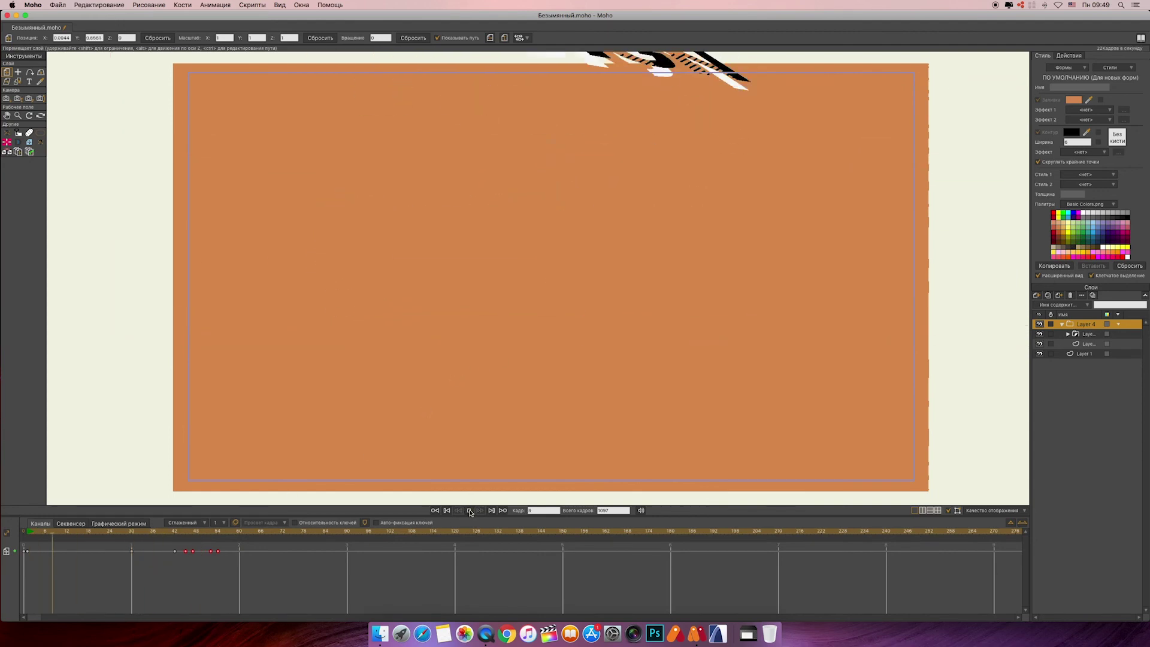
# - Delete the extra frame 30 keyframe, shift the landing and bounce keyframes earlier so the landing falls on frame 18, and play the animation
pyautogui.moveTo(123, 544)
pyautogui.mouseDown()
pyautogui.moveTo(151, 576)
pyautogui.moveTo(233, 565)
pyautogui.moveTo(113, 557)
pyautogui.moveTo(133, 556)
pyautogui.mouseUp()
pyautogui.press('Delete')
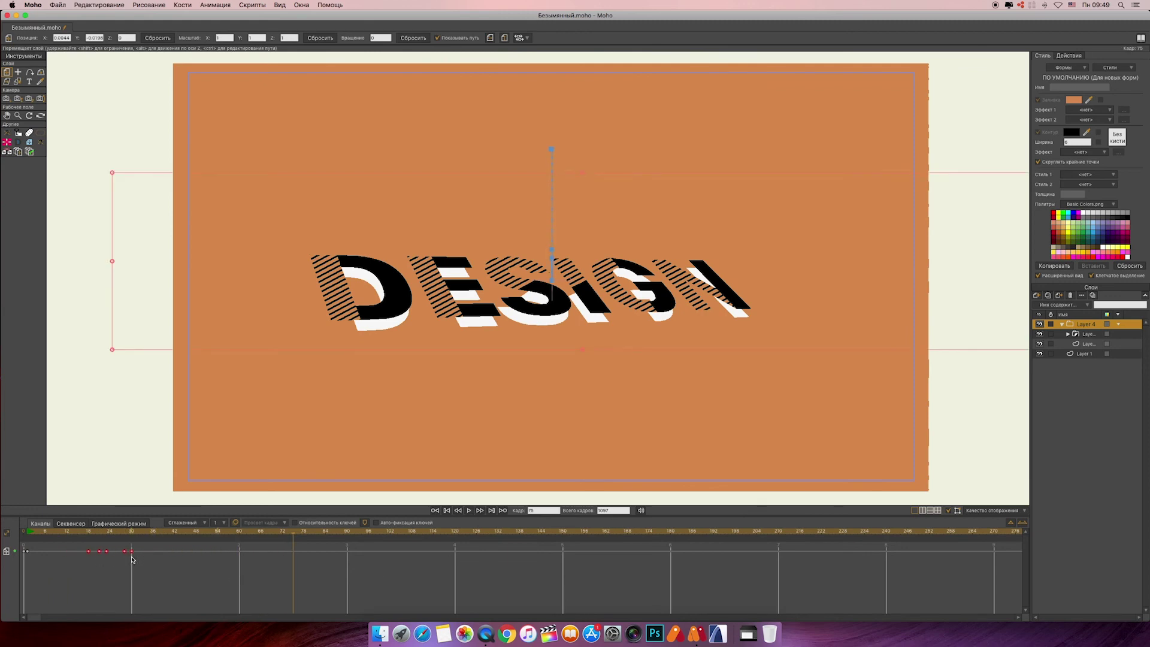
pyautogui.click(445, 512)
pyautogui.click(469, 511)
# - Move the last two bounce keyframes earlier, to frames 26 and 28, and replay the animation
pyautogui.click(121, 556)
pyautogui.click(107, 551)
pyautogui.keyDown('shift'); pyautogui.click(124, 552); pyautogui.keyUp('shift')
pyautogui.keyDown('shift'); pyautogui.click(131, 553); pyautogui.keyUp('shift')
pyautogui.moveTo(154, 533); pyautogui.dragTo(30, 560)
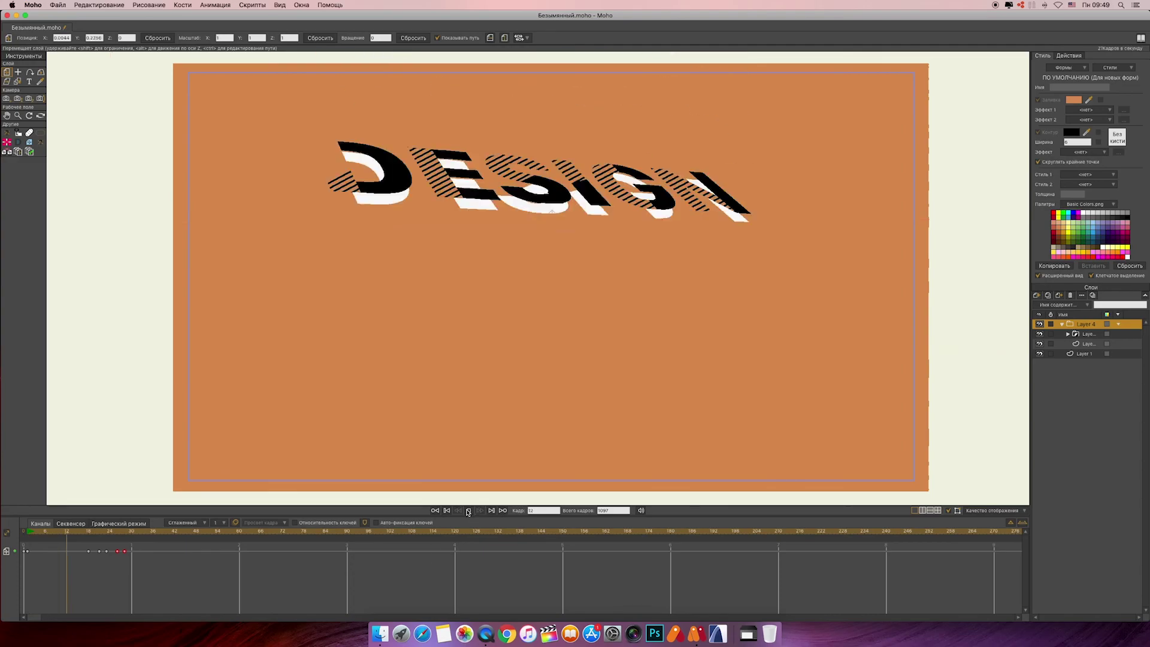